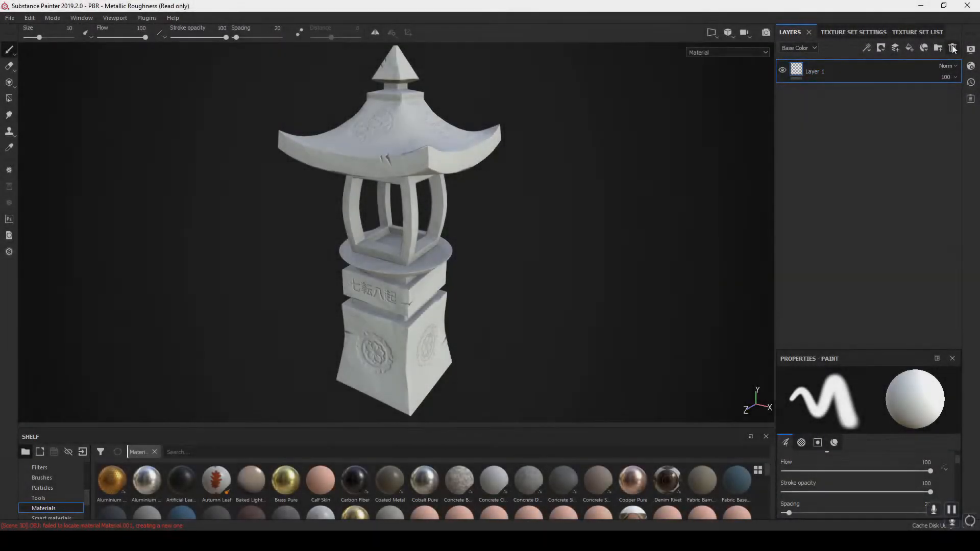
Replace the default paint layer with a new layer group named Base Brushes.
click(939, 49)
double_click(828, 72)
text(Base Brushes)
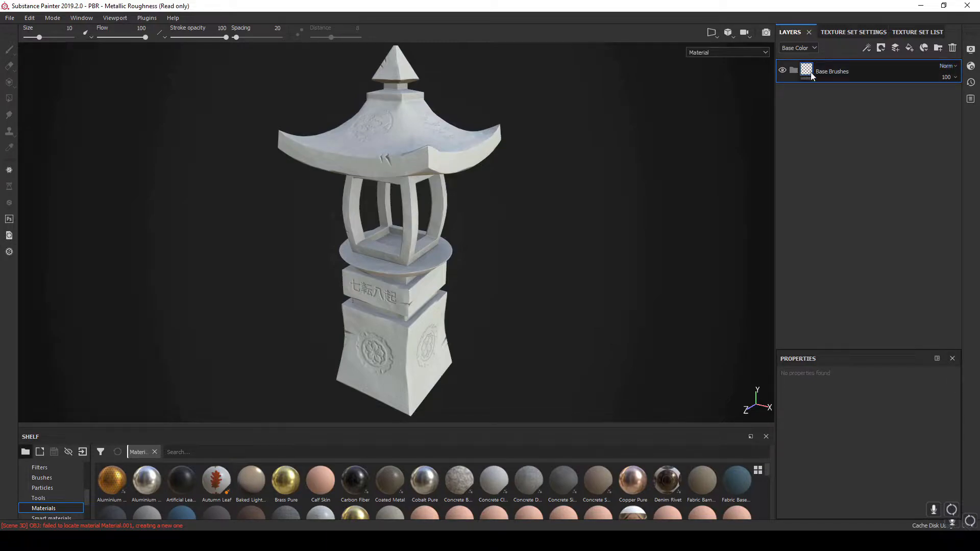
Add a fill layer below the Base Brushes group and name it Base Color.
click(909, 47)
drag(825, 76, 830, 99)
double_click(829, 99)
text(Base)
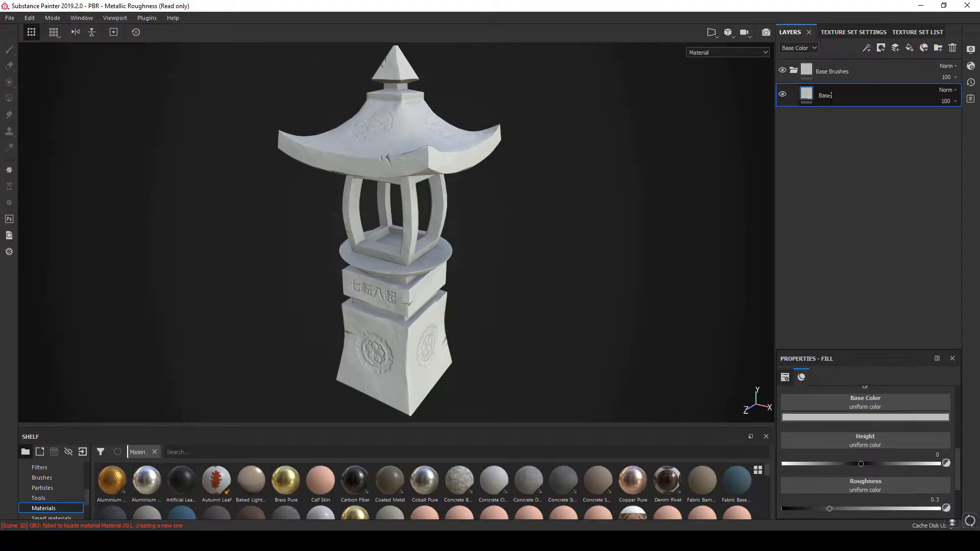
text( Color)
key(Return)
Set the Base Color layer's roughness to 1 and its base color to a dark desaturated teal.
drag(831, 509, 941, 510)
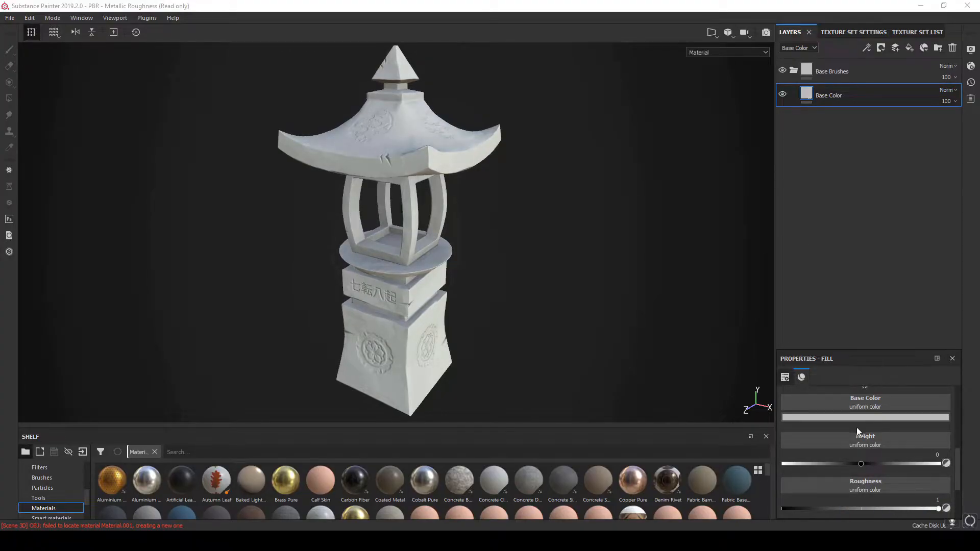
click(868, 418)
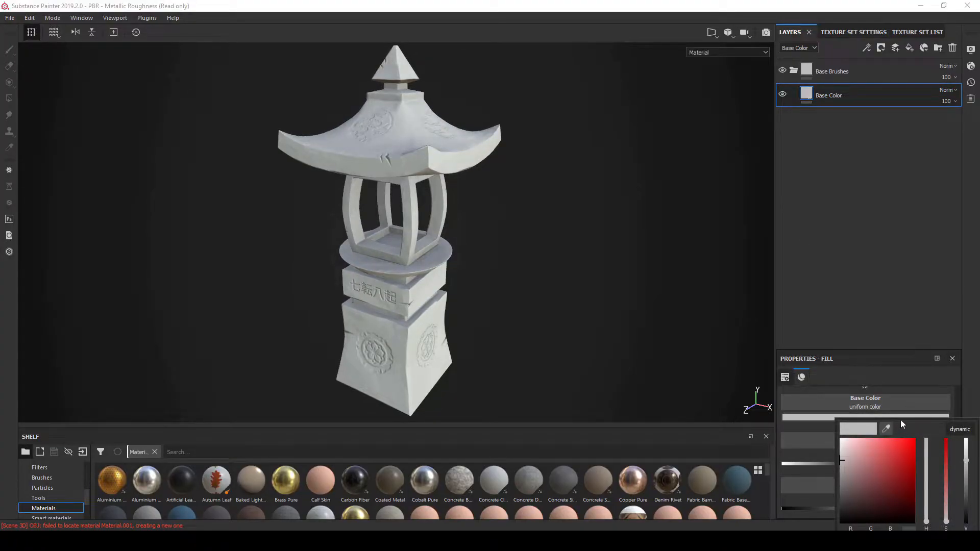
mouse_move(925, 500)
mouse_down()
mouse_move(914, 483)
mouse_move(862, 486)
mouse_move(858, 502)
mouse_up()
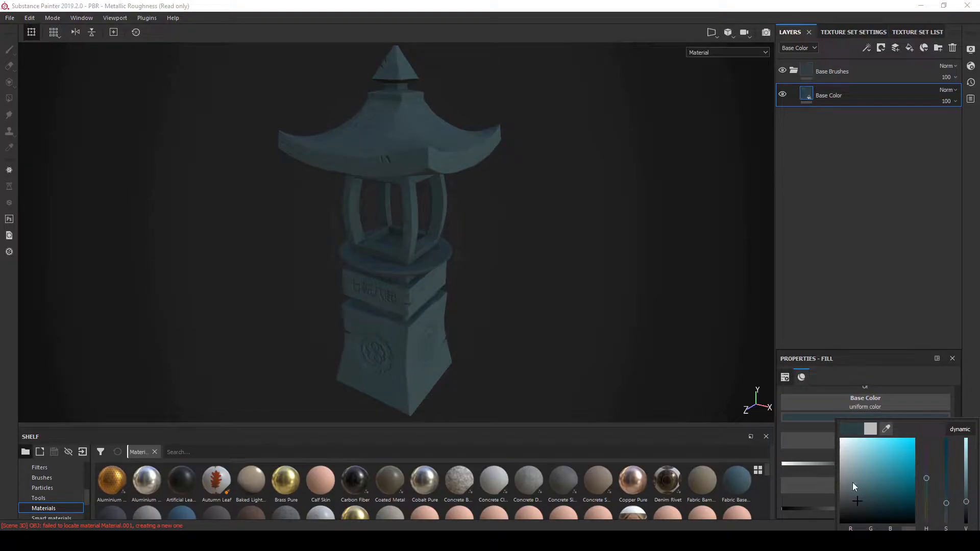
click(832, 270)
Add a fill layer between the Base Brushes group and Base Color, and name it Brush Strokes Base.
click(863, 72)
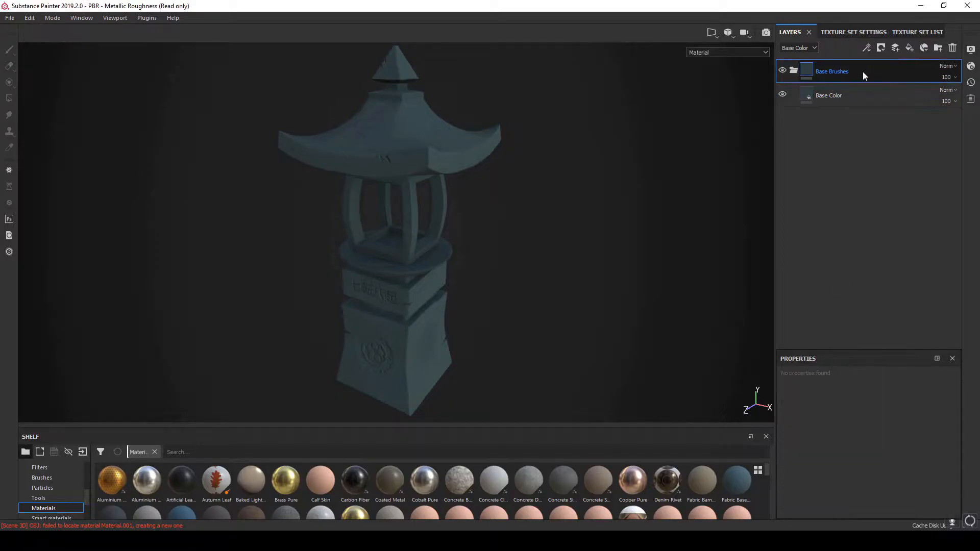
click(909, 47)
drag(832, 72, 832, 96)
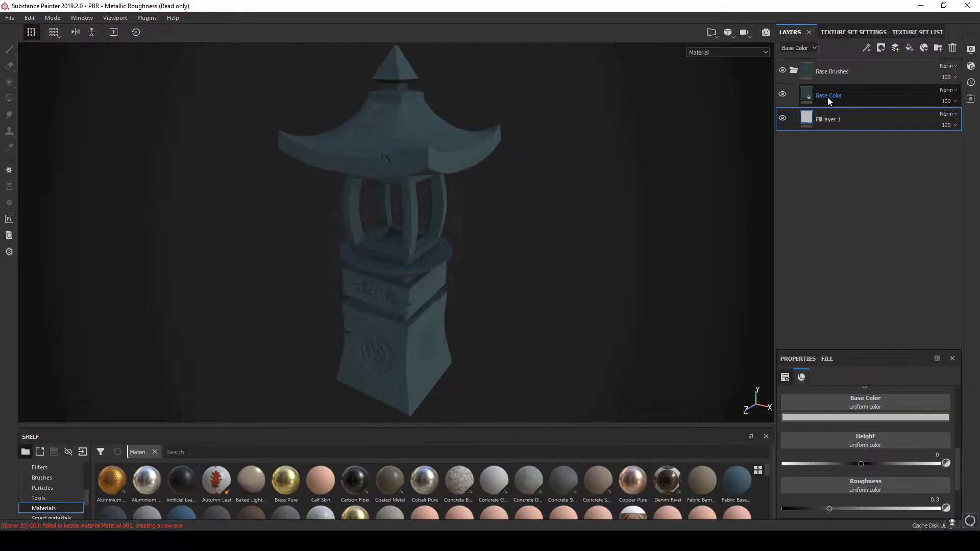
double_click(828, 97)
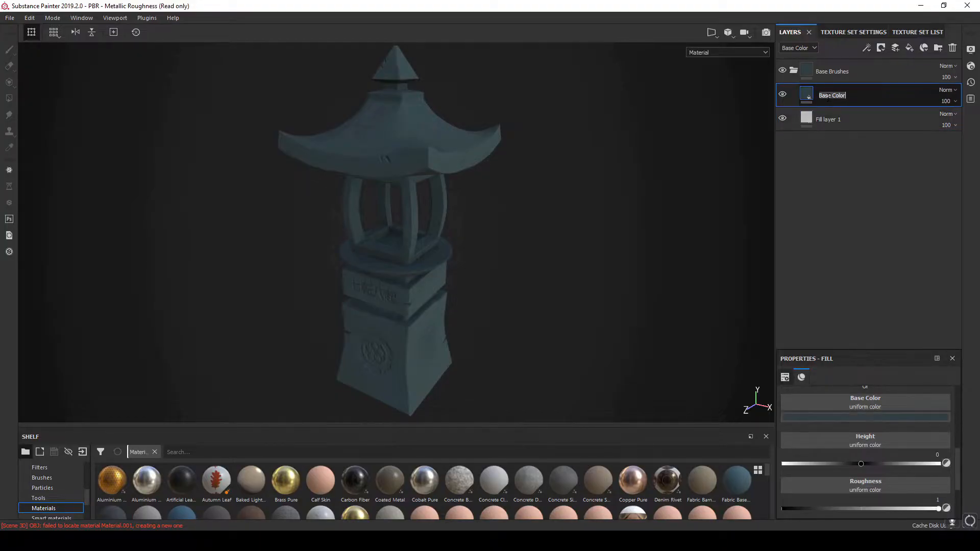
drag(838, 120, 831, 98)
double_click(830, 96)
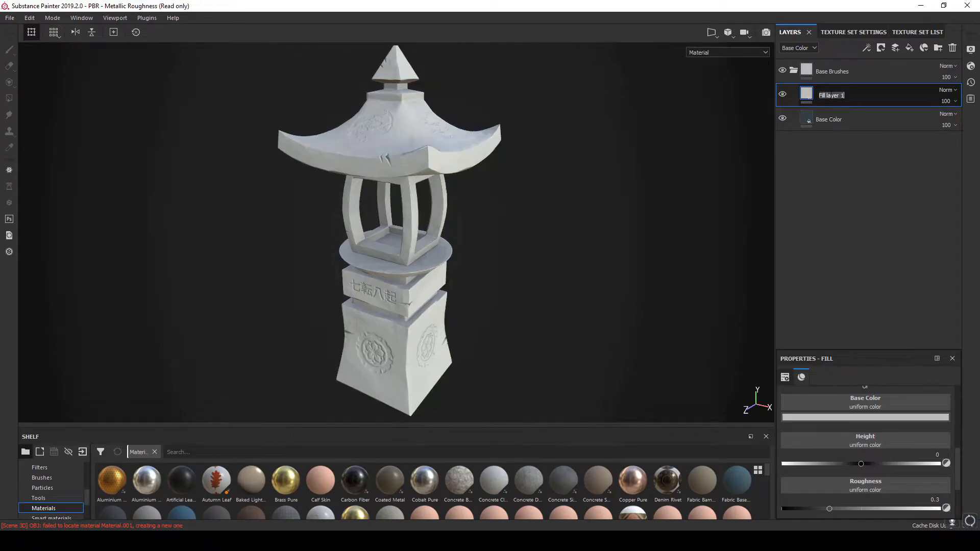
text(B)
text(rush Strokes Base)
key(Return)
Set the Brush Strokes Base layer's roughness to 1 and its base color to a medium blue-grey.
drag(832, 508, 921, 481)
click(828, 418)
drag(840, 480, 839, 486)
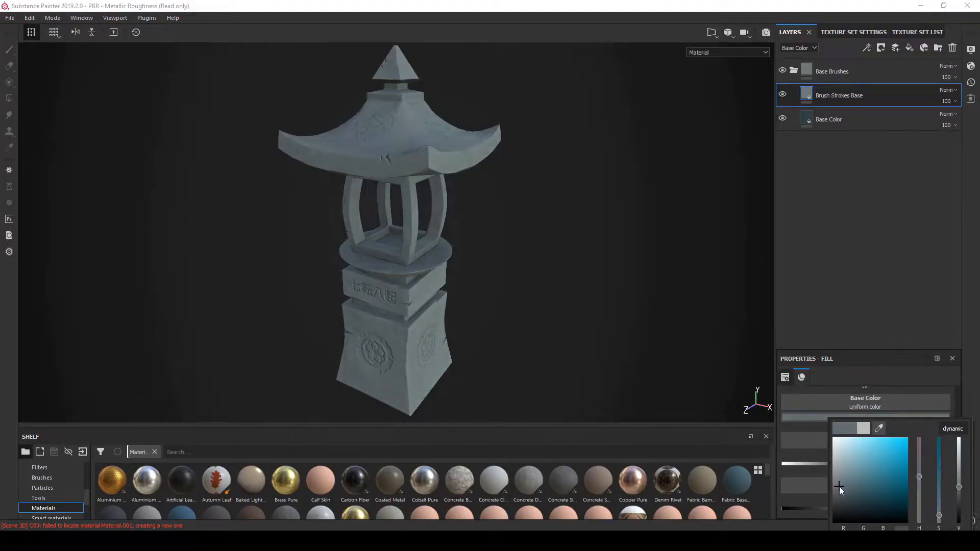
Give Brush Strokes Base a black mask with a fill that uses the BnW Spots 1 procedural.
right_click(822, 97)
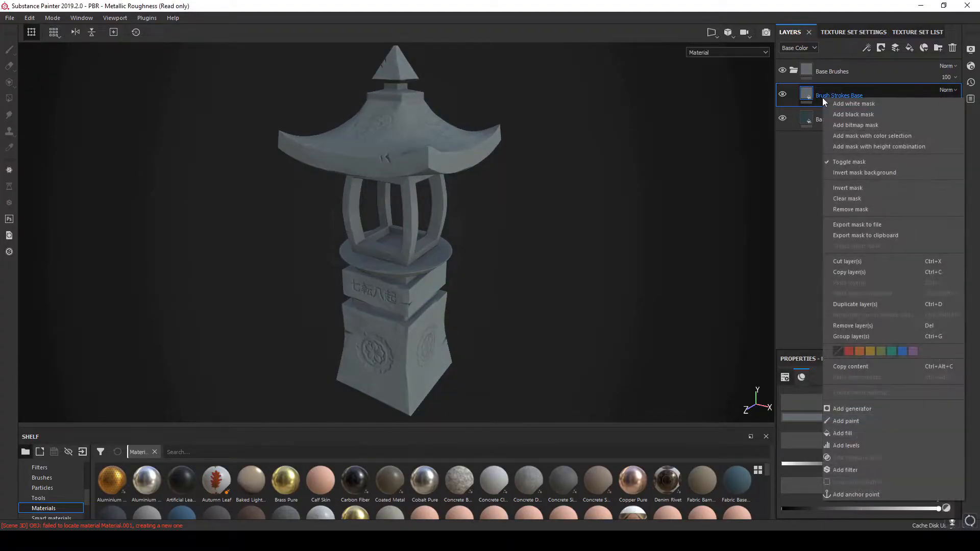
click(854, 115)
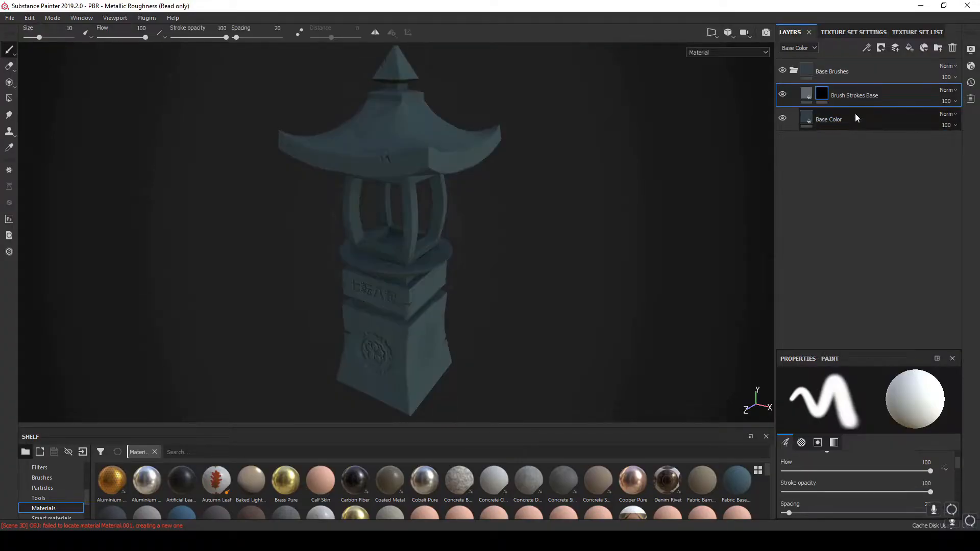
right_click(836, 97)
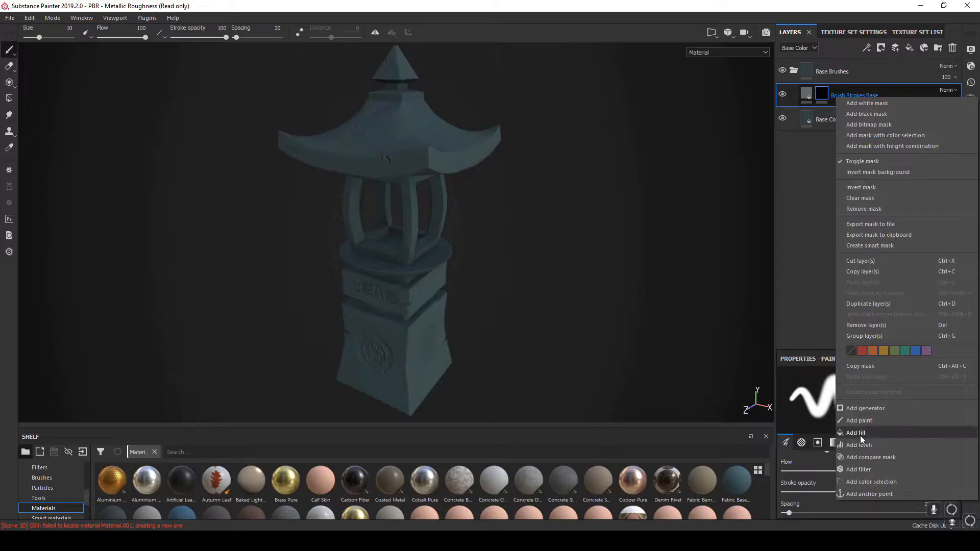
click(860, 434)
scroll(56, 498, up, 5)
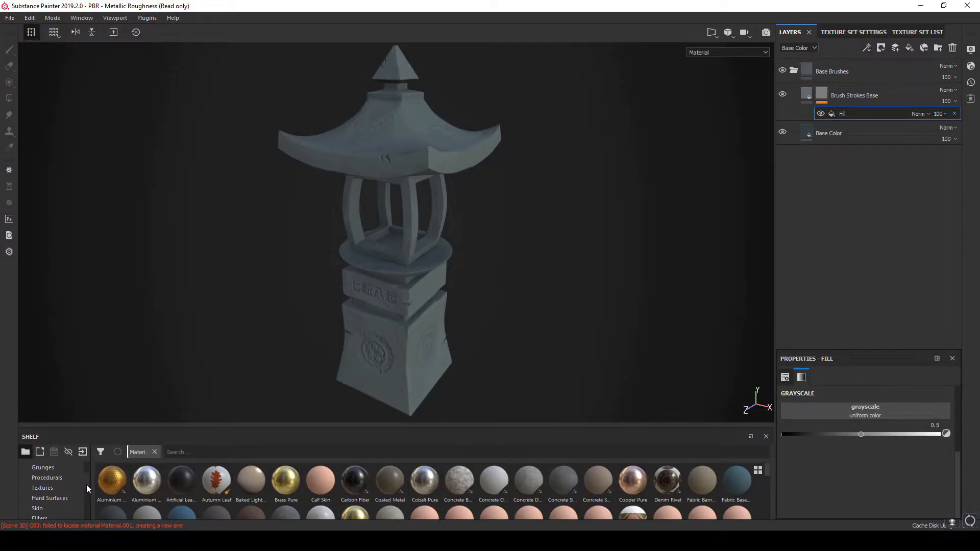
click(72, 478)
drag(362, 487, 861, 412)
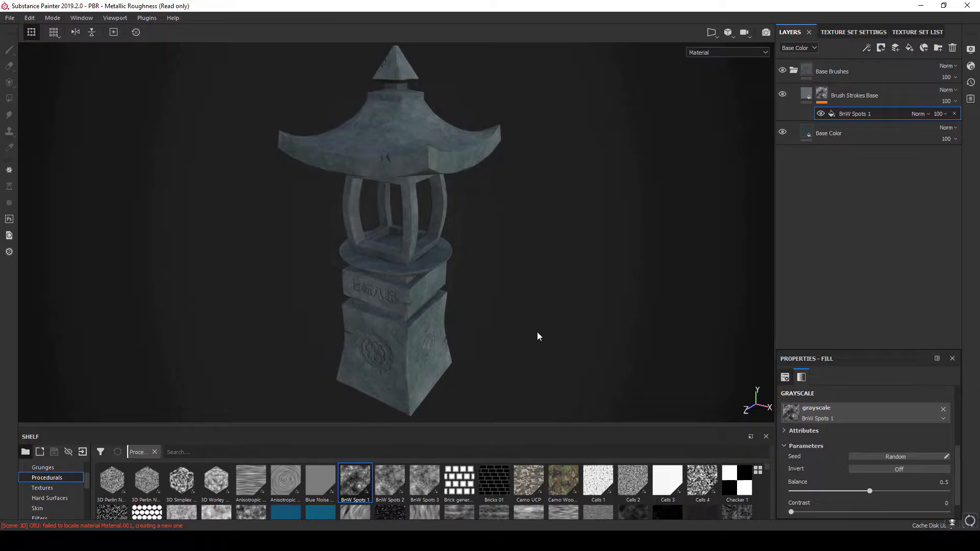
Display the mask channel in the viewport and set the BnW Spots 1 balance to 0.46.
click(739, 52)
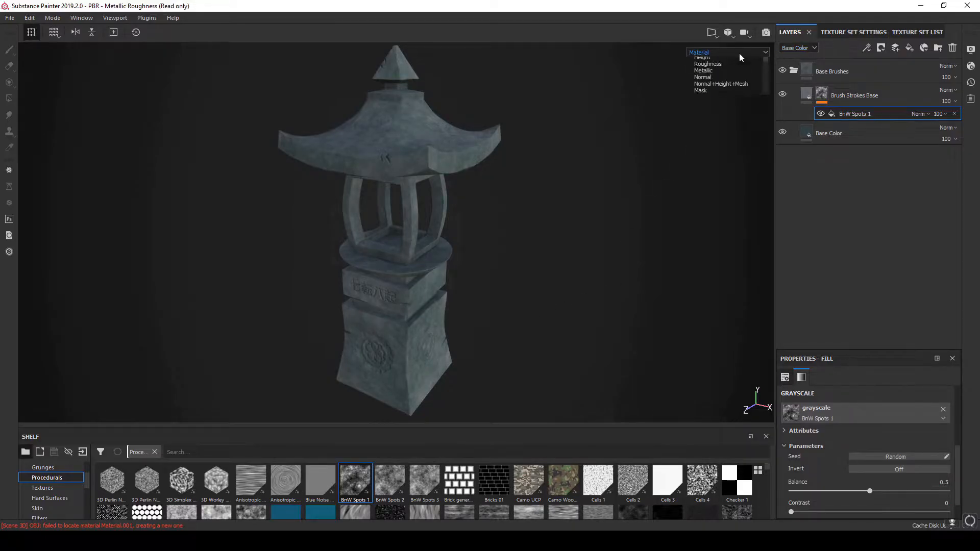
click(713, 119)
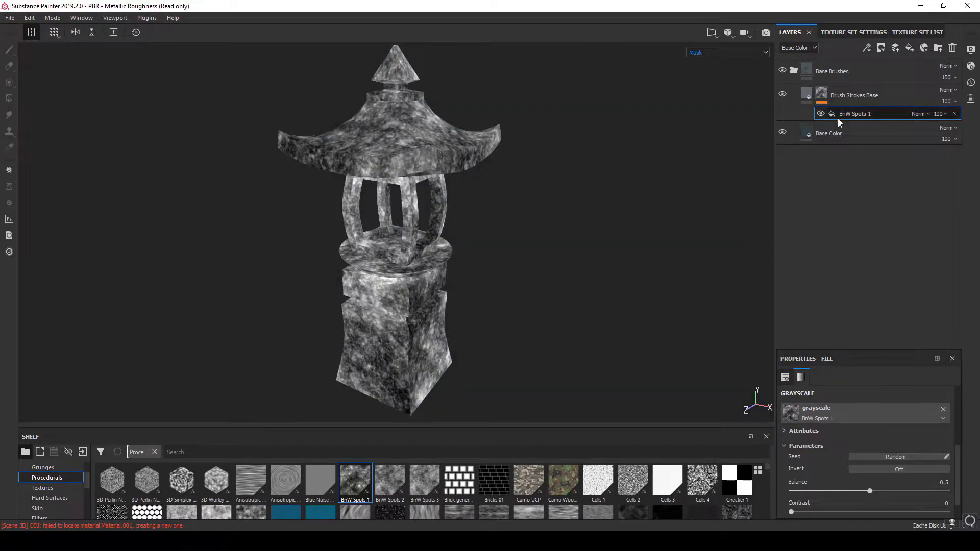
mouse_move(870, 492)
mouse_down()
mouse_move(840, 494)
mouse_move(865, 496)
mouse_up()
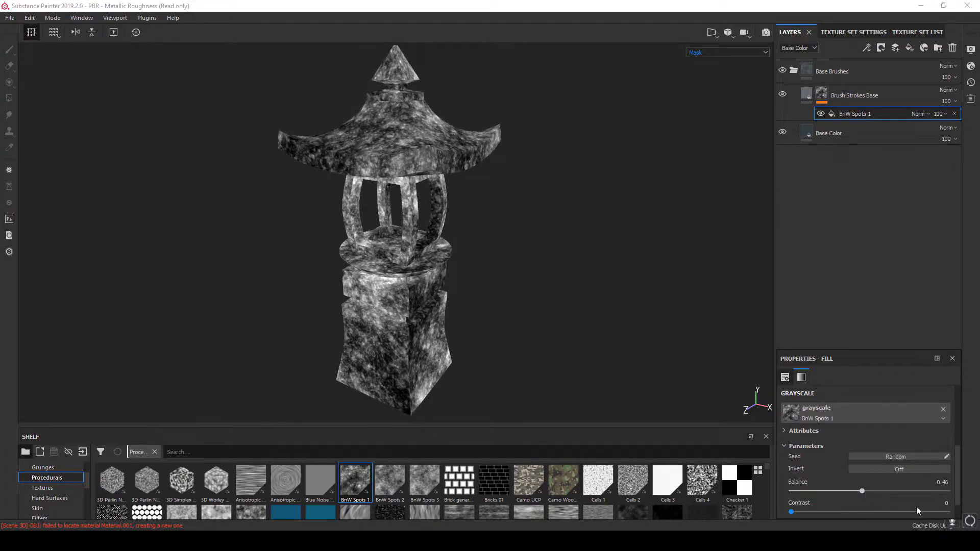
Expand the noise parameters of BnW Spots 1 and try to lower the noise scale.
drag(959, 457, 960, 474)
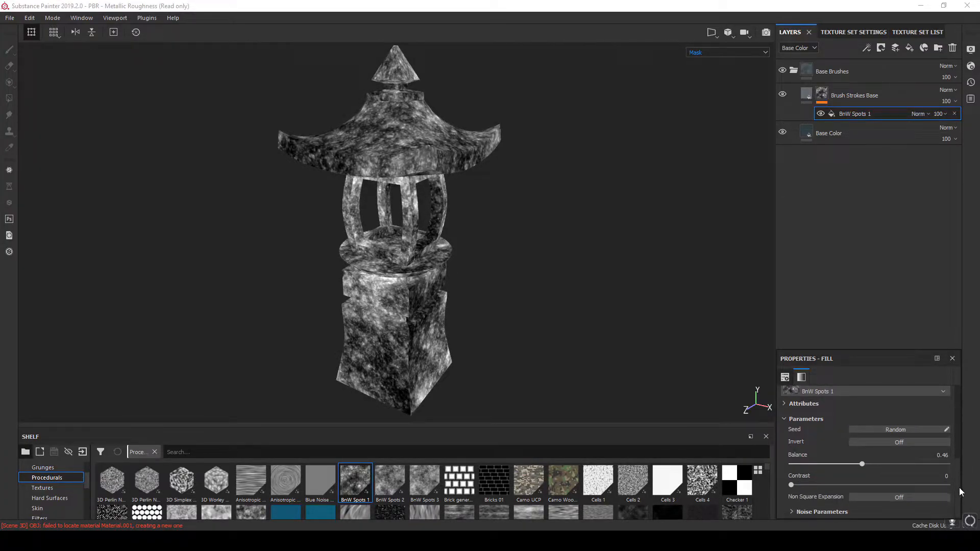
click(828, 512)
scroll(863, 482, up, 2)
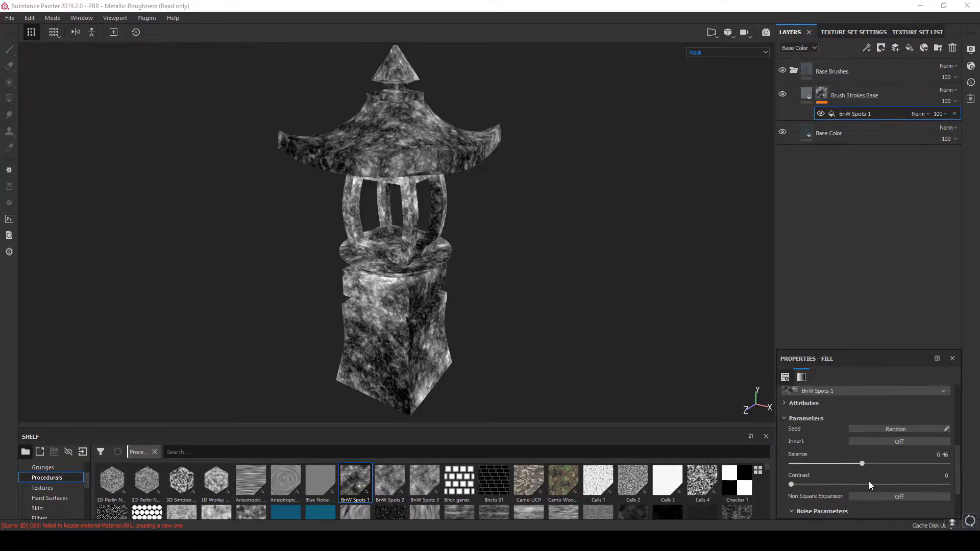
drag(957, 445, 957, 486)
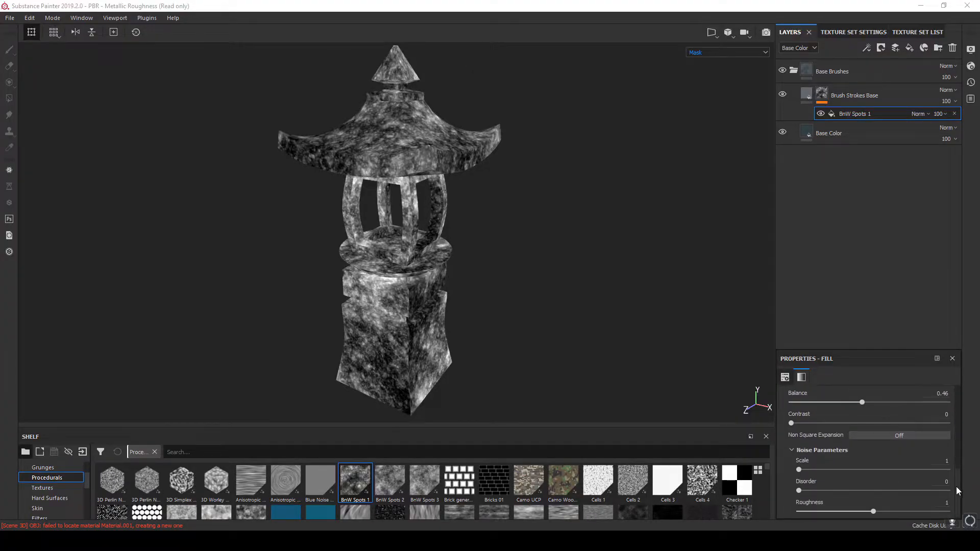
drag(800, 469, 763, 472)
Set the UV scale of the BnW Spots 1 fill to 0.75.
scroll(866, 492, up, 5)
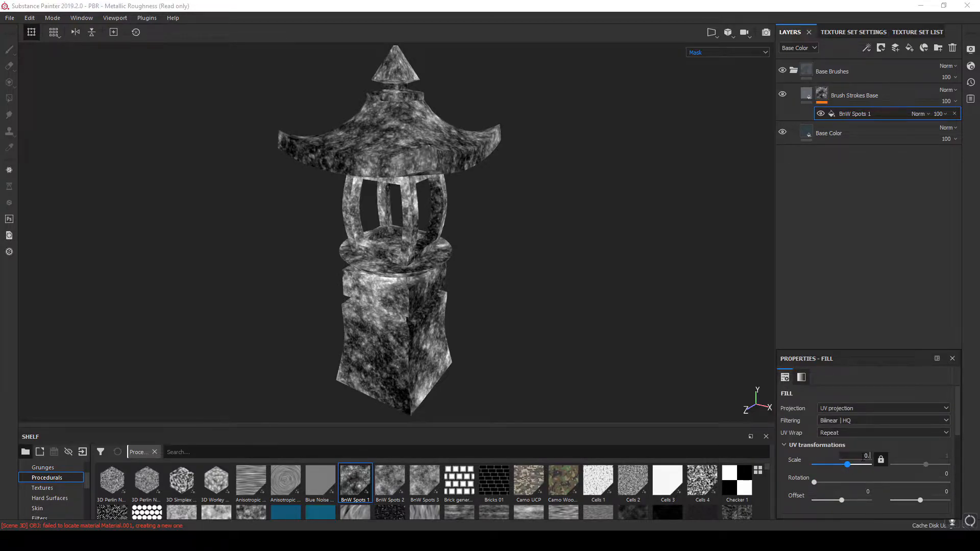
text(5)
key(Return)
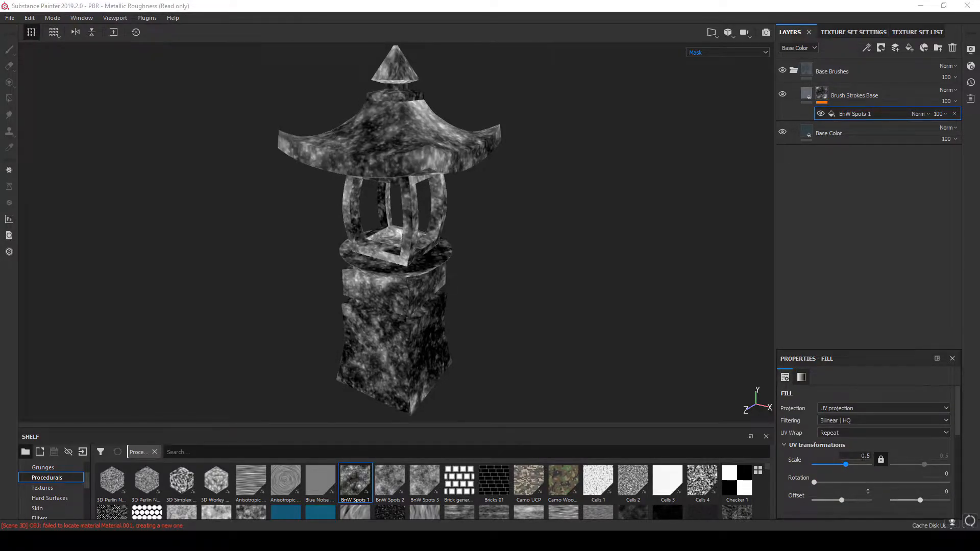
double_click(863, 456)
text(0.75)
key(Return)
Try tri-planar projection on the BnW Spots 1 fill with the rotation set to 123.23.
drag(810, 481, 854, 477)
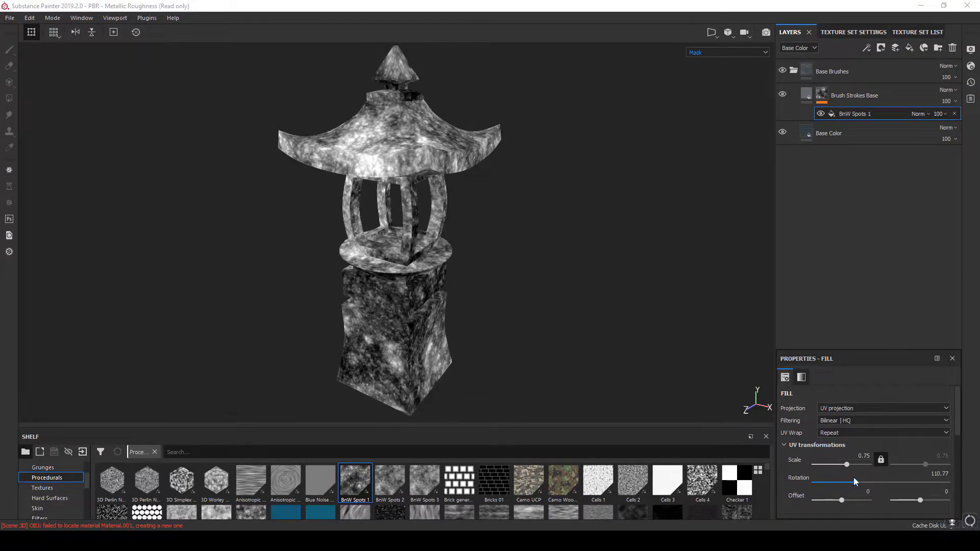
click(851, 409)
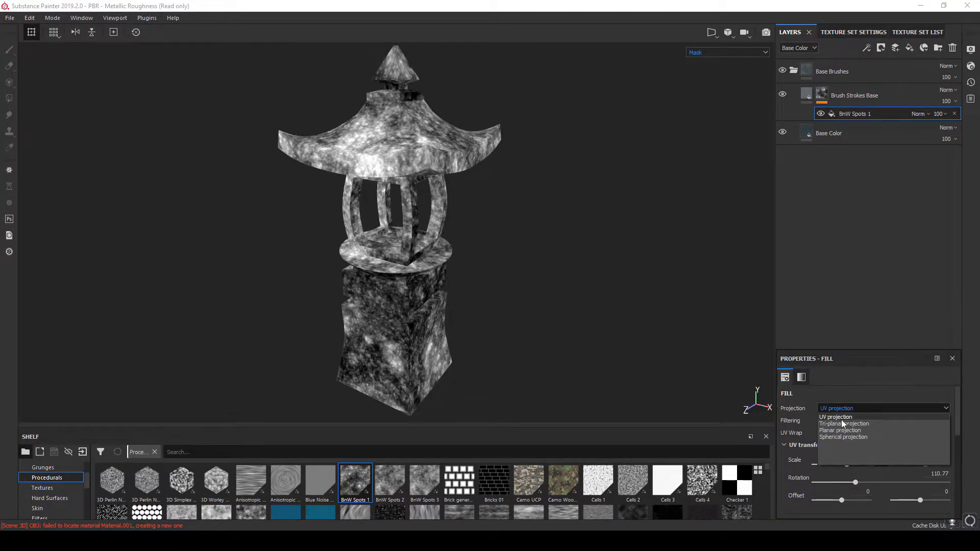
click(843, 424)
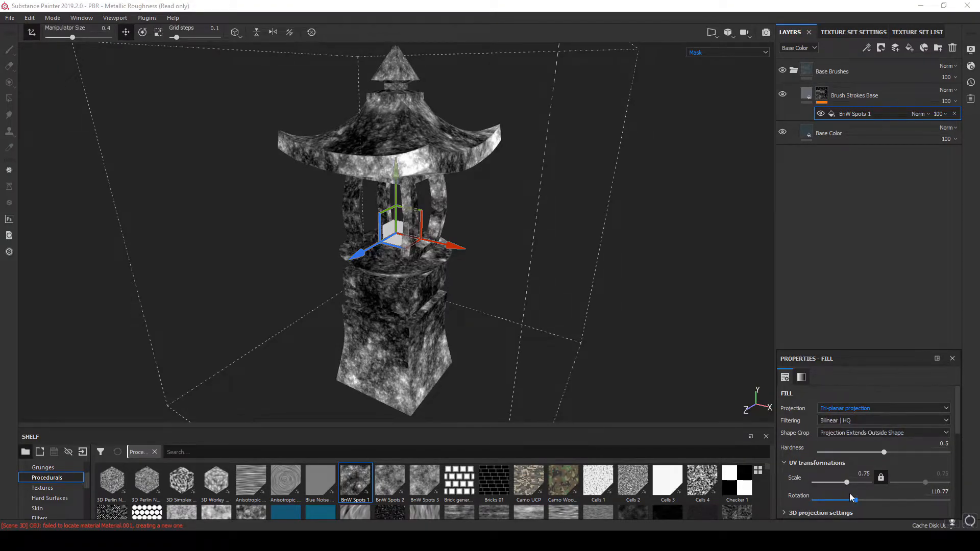
drag(856, 503, 859, 498)
Switch the BnW Spots 1 fill back to UV projection and set its rotation to 6.92.
click(839, 409)
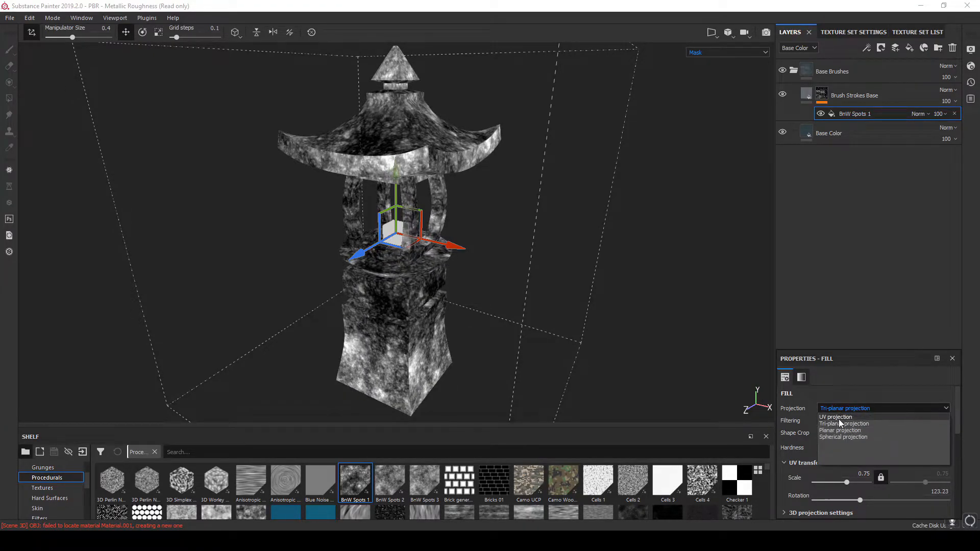
click(836, 417)
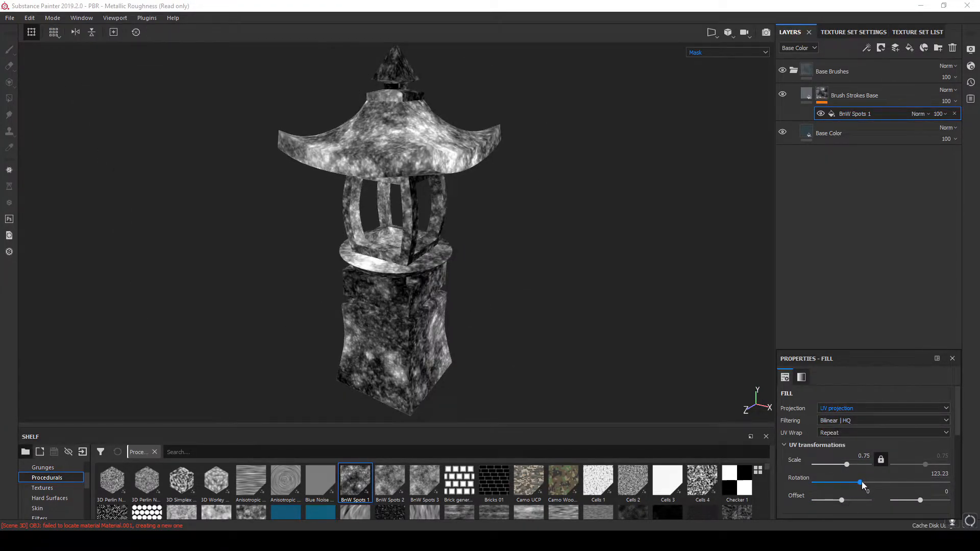
drag(862, 482, 816, 482)
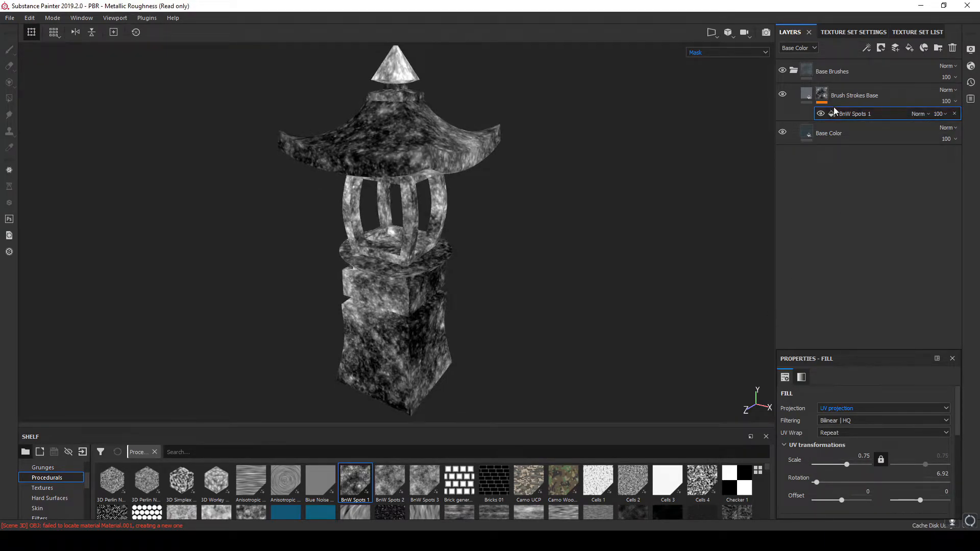
Add a Blur Slope filter to the Brush Strokes Base mask and set its intensity to 0.8.
click(822, 95)
right_click(825, 97)
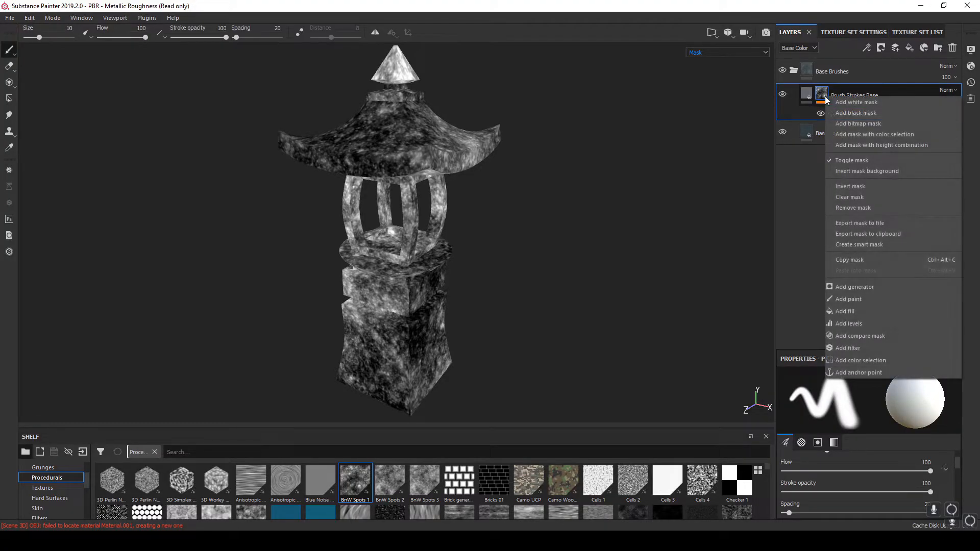
click(852, 348)
click(860, 397)
click(844, 458)
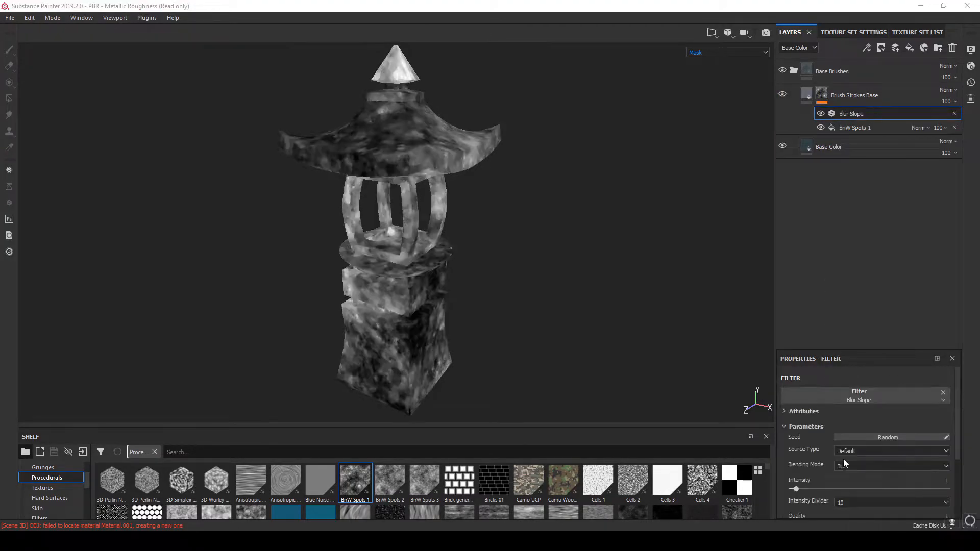
click(942, 480)
text(0.8)
key(Return)
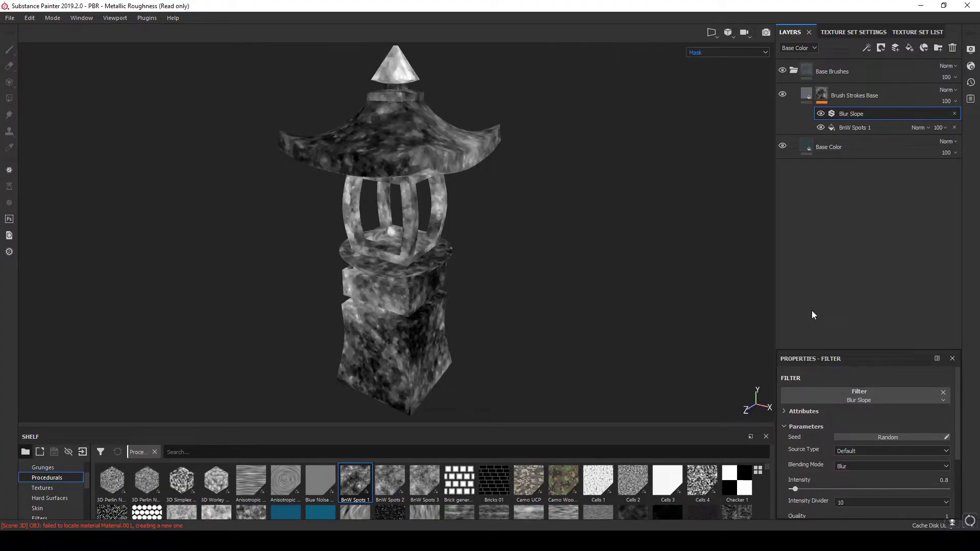
Add a Blur Directional filter above Blur Slope in the Brush Strokes Base mask.
click(822, 95)
right_click(824, 99)
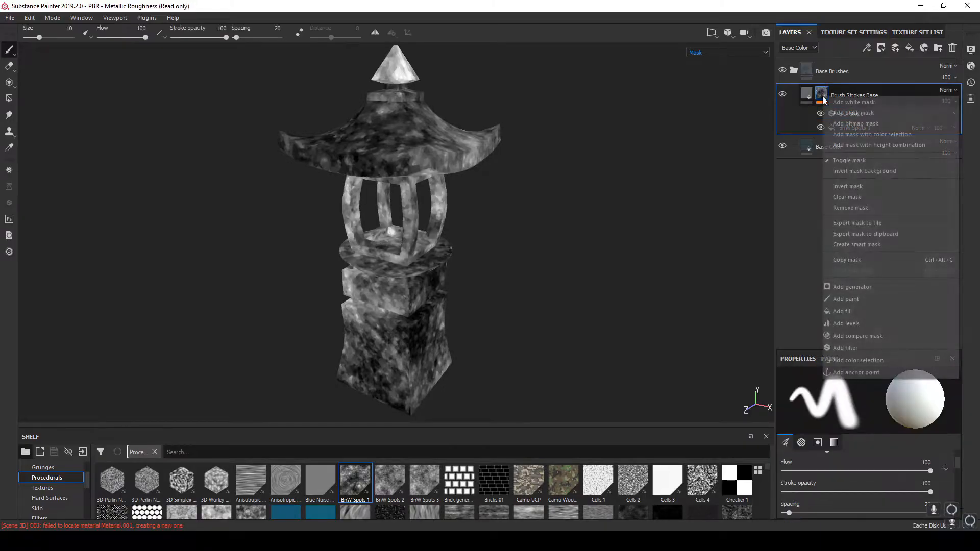
click(860, 350)
click(882, 395)
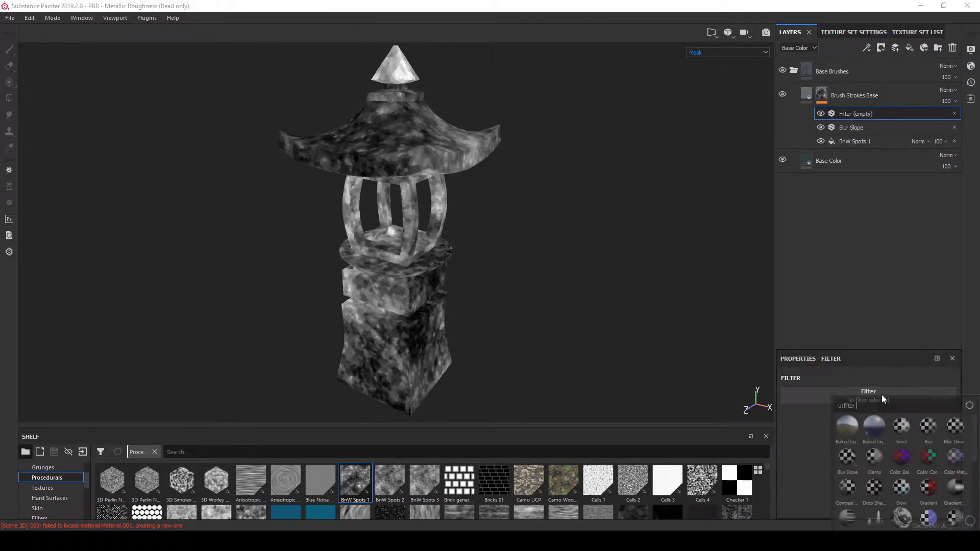
click(955, 427)
alt+drag(550, 330, 523, 336)
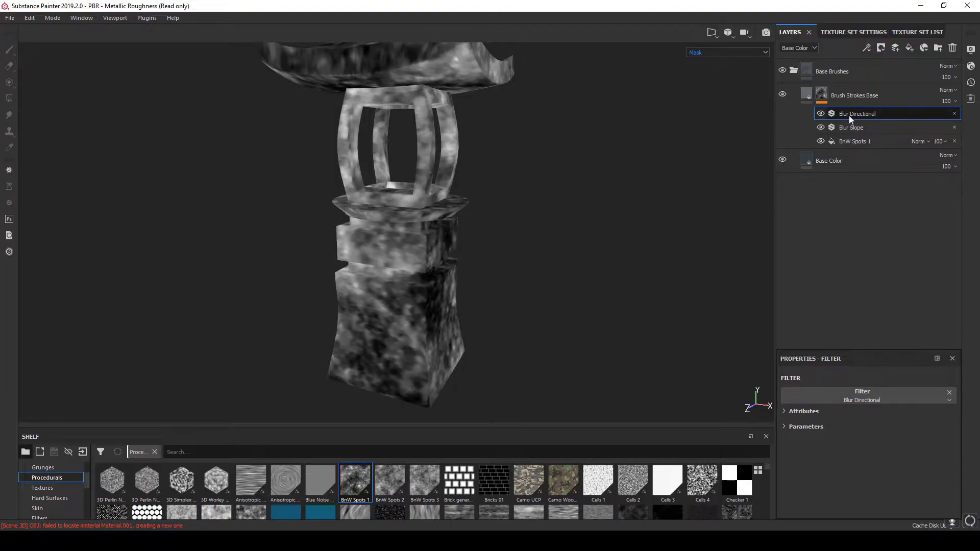
Set the Blur Directional filter's angle to 290 and its intensity to 1.
click(799, 413)
click(800, 413)
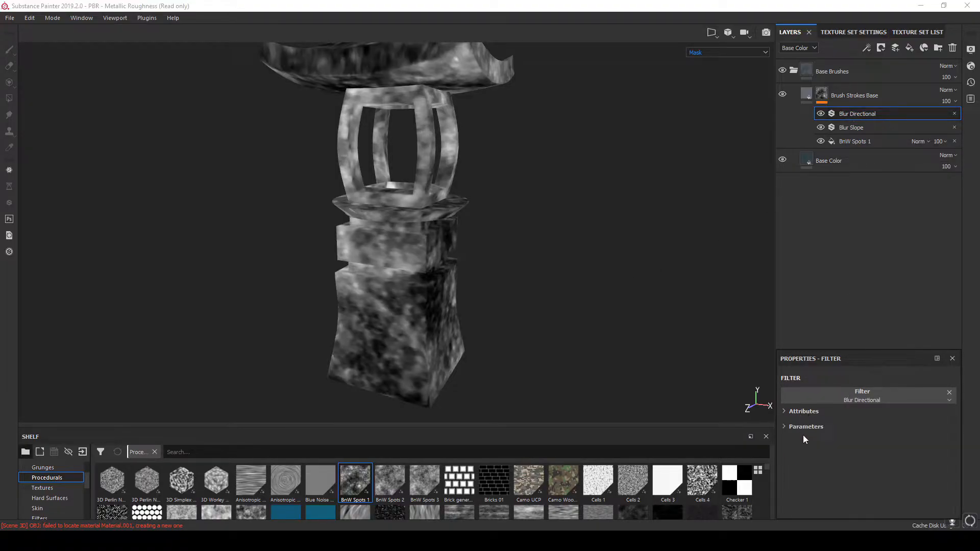
click(806, 428)
drag(845, 469, 841, 485)
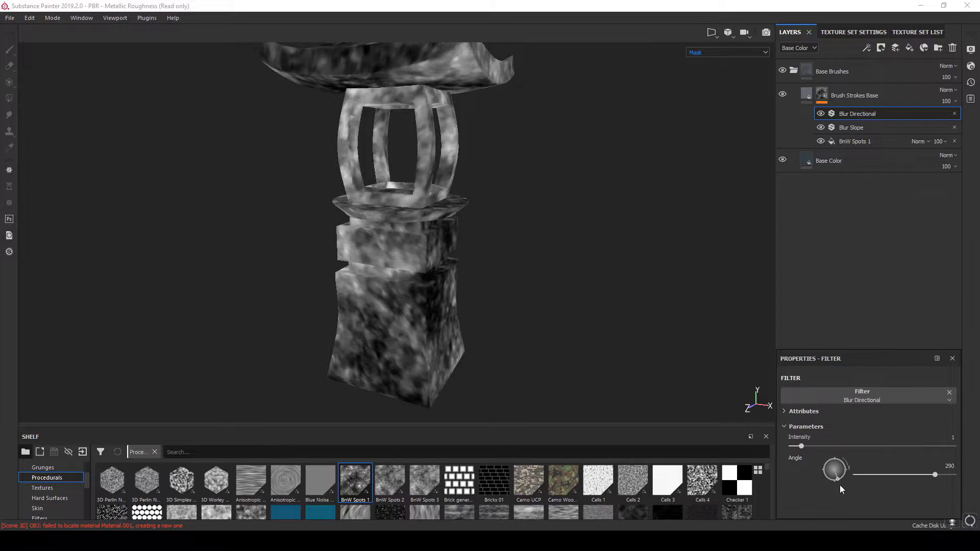
drag(801, 447, 796, 449)
drag(796, 446, 801, 449)
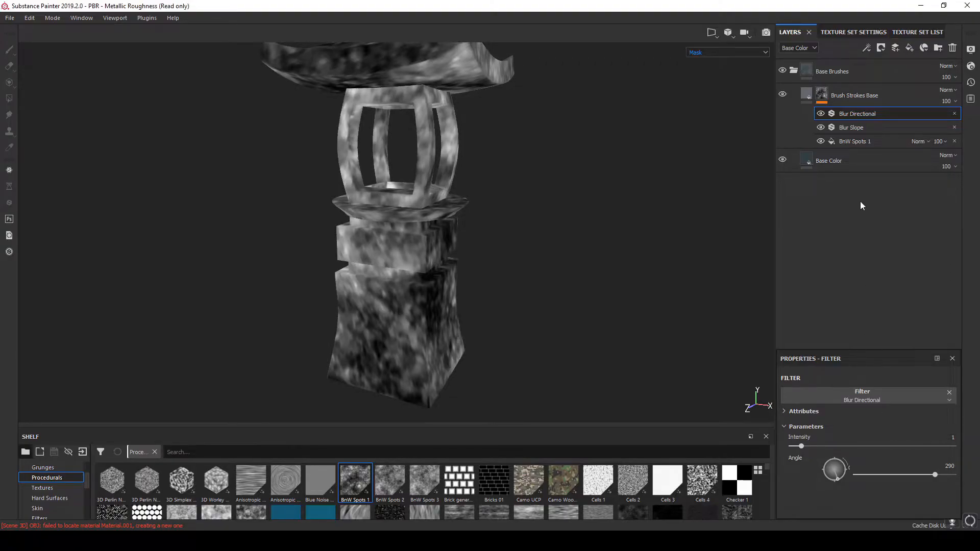
right_click(836, 97)
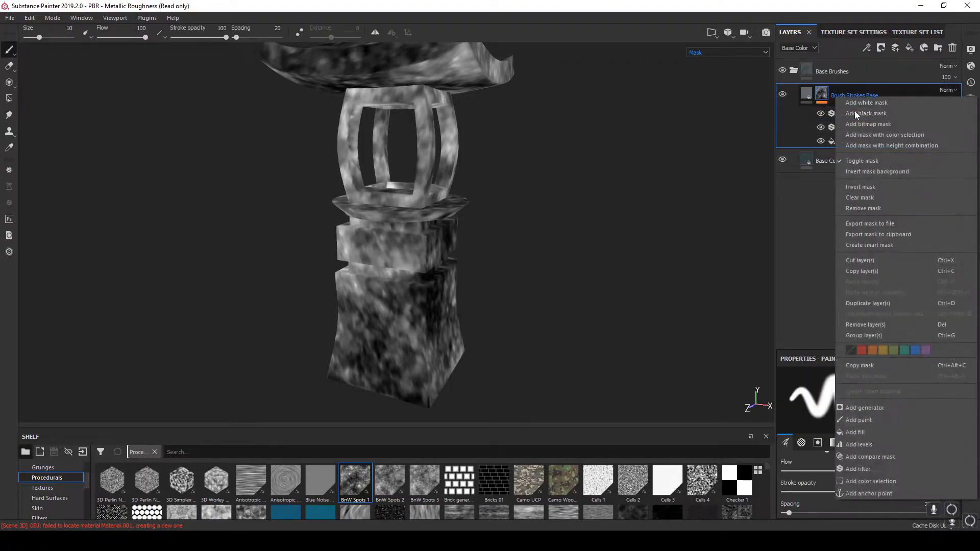
click(859, 444)
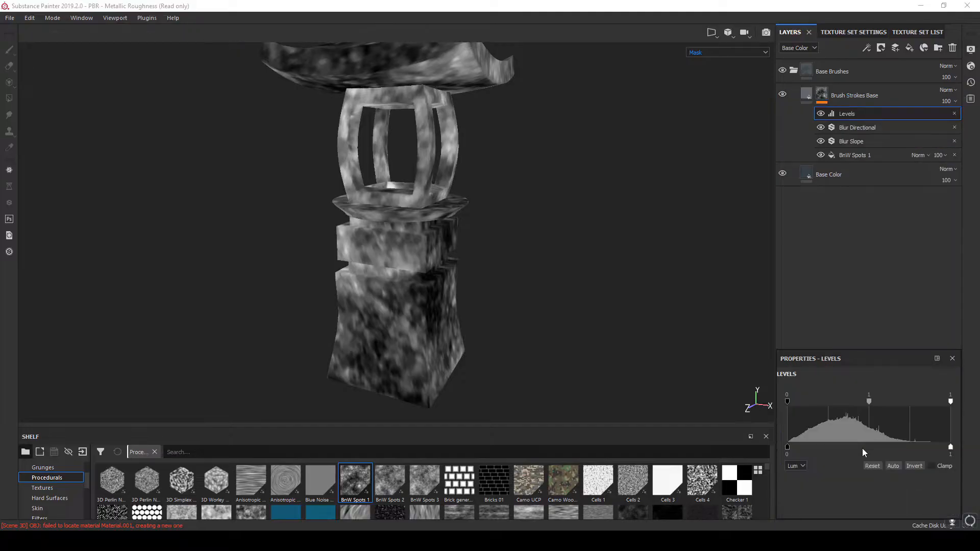
click(954, 115)
Add a Sharpen filter above Blur Directional in the Brush Strokes Base mask and set its intensity to 1.26.
right_click(843, 93)
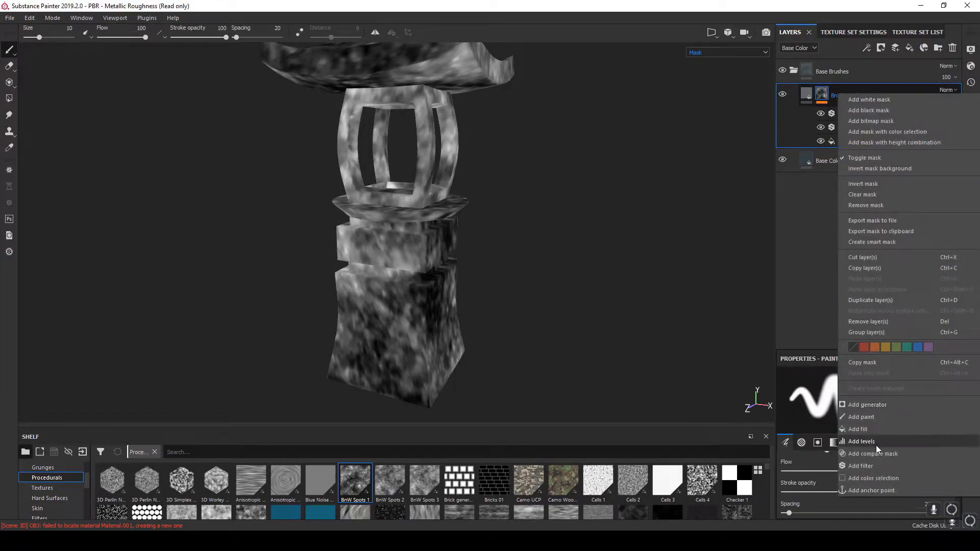
click(873, 465)
click(932, 389)
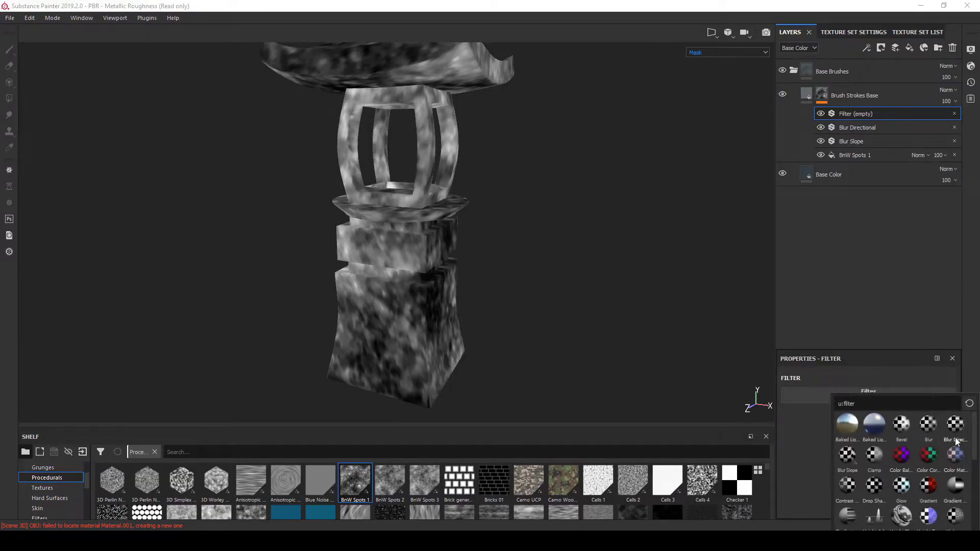
scroll(939, 498, down, 2)
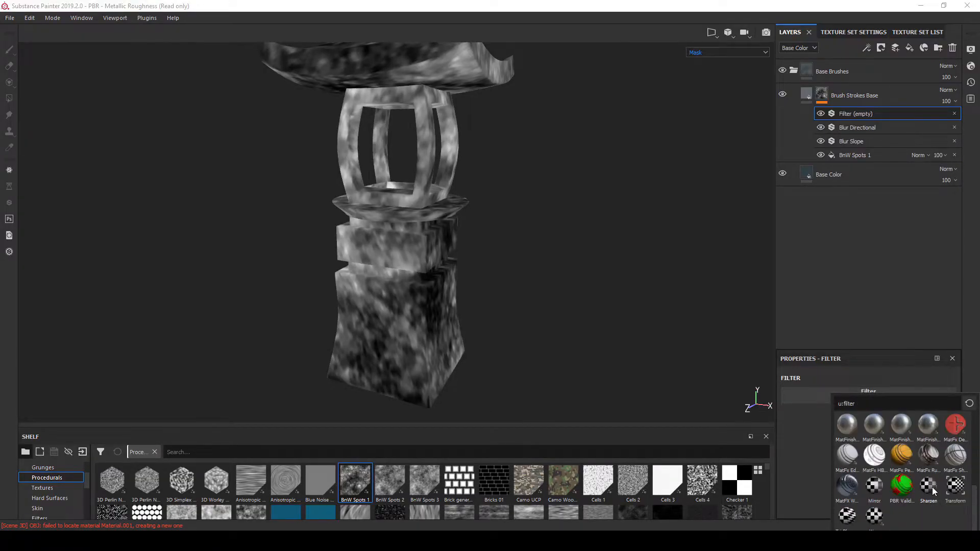
click(928, 486)
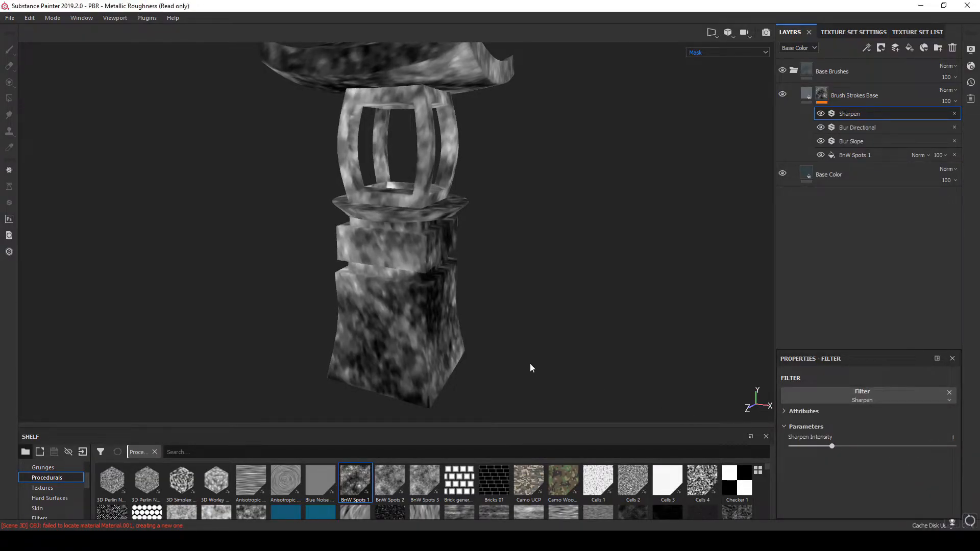
scroll(517, 332, up, 5)
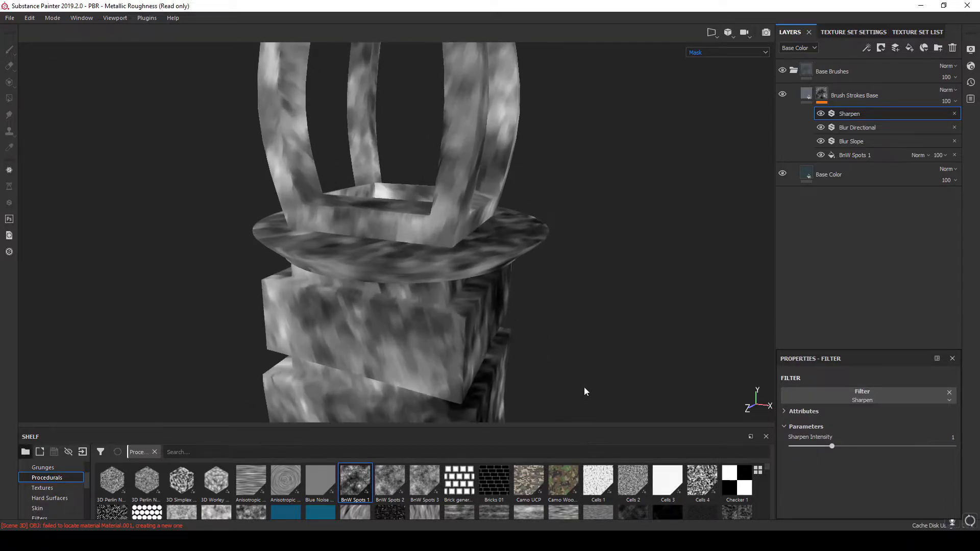
mouse_move(832, 446)
mouse_down()
mouse_move(865, 446)
mouse_move(843, 448)
mouse_up()
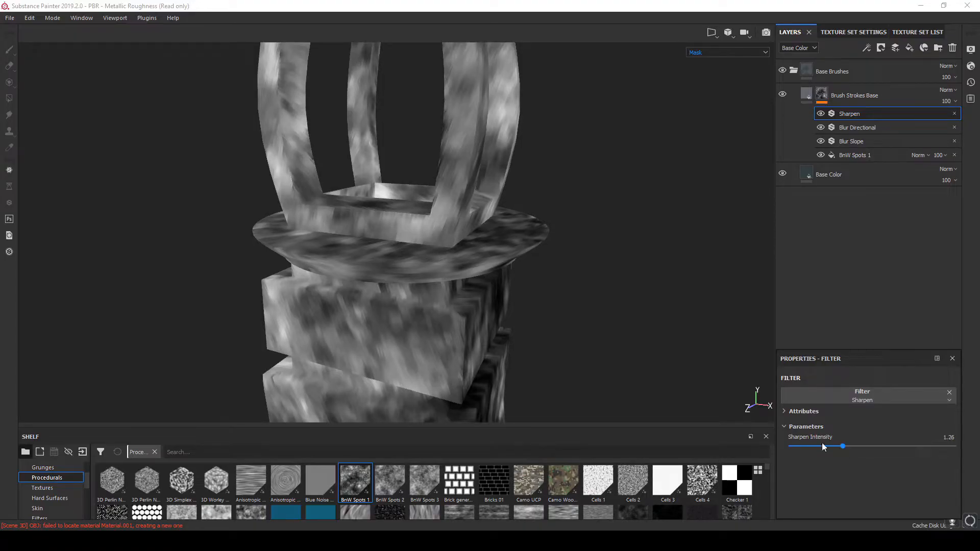
Examine the whole lantern in the Base Color channel view and in the lit Material view.
scroll(540, 252, down, 5)
mouse_move(548, 275)
alt+mouse_down()
mouse_move(540, 272)
mouse_move(540, 280)
mouse_move(543, 262)
alt+mouse_up()
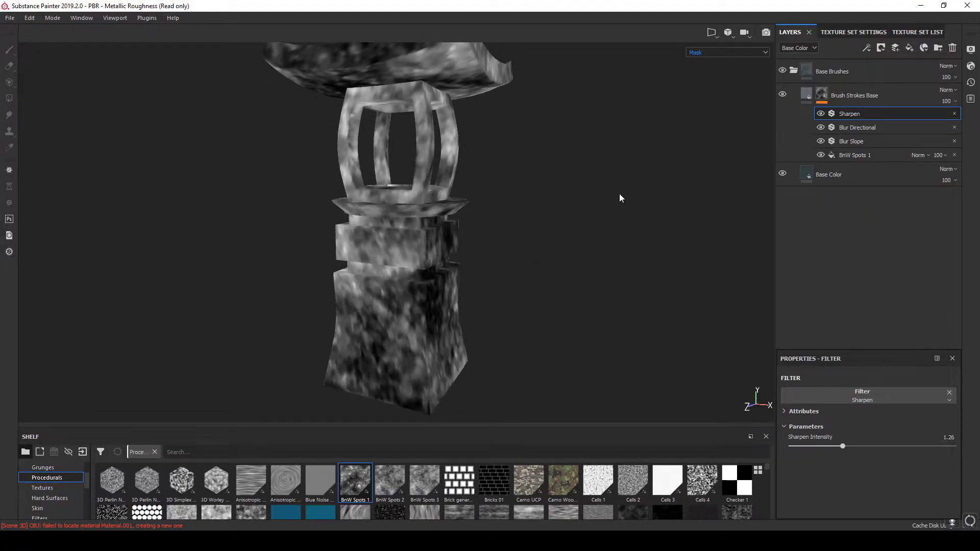
click(721, 51)
click(750, 80)
alt+right_drag(642, 134, 575, 317)
alt+drag(575, 317, 561, 335)
click(722, 52)
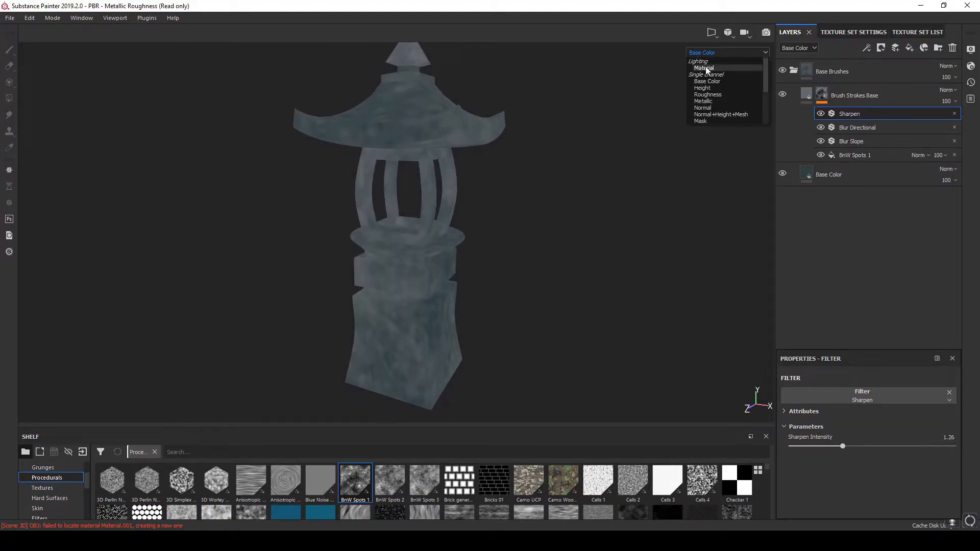
click(705, 68)
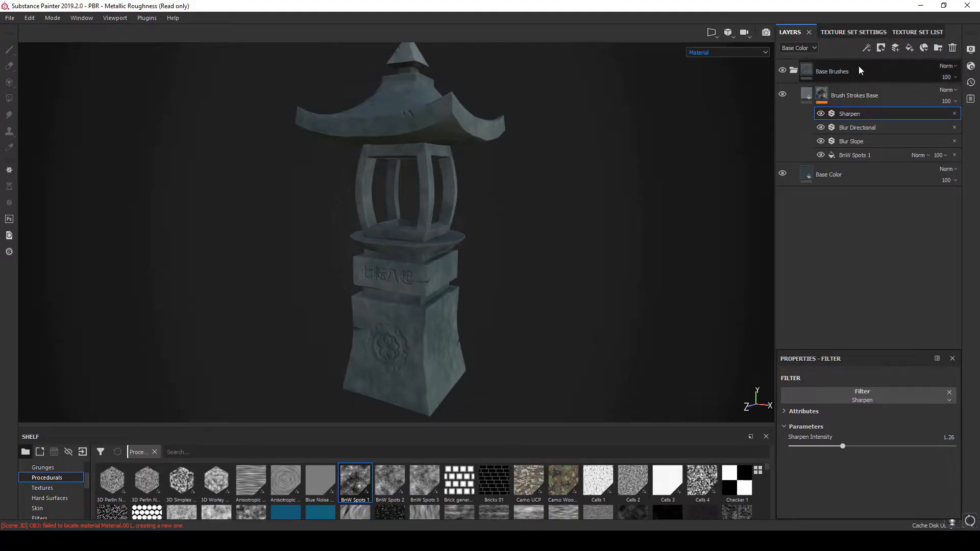
Add a fill layer inside the Base Brushes folder above Brush Strokes Base and name it Stroke 1.
click(886, 65)
click(909, 47)
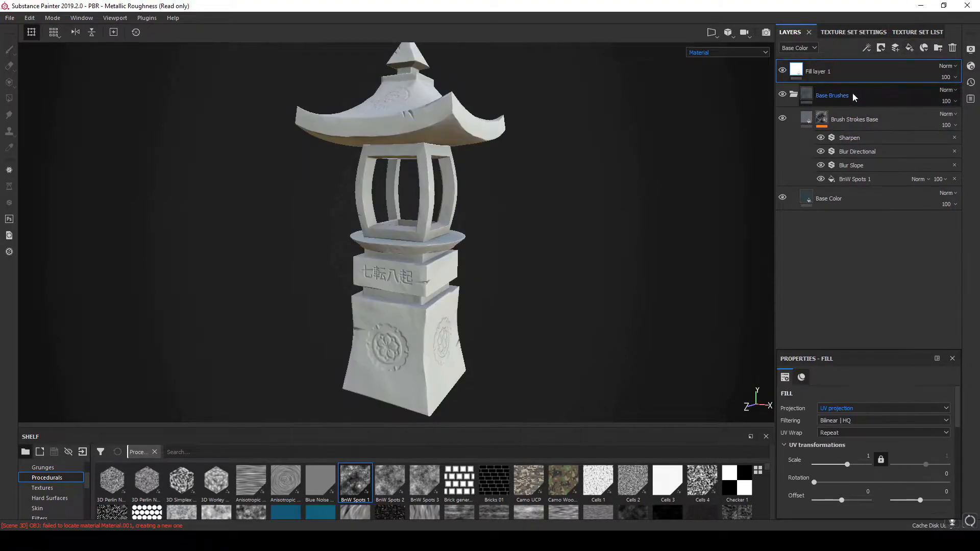
mouse_move(827, 74)
mouse_down()
mouse_move(843, 158)
mouse_move(833, 131)
mouse_move(838, 94)
mouse_move(823, 100)
mouse_up()
double_click(824, 96)
text(Stroke 1)
key(Return)
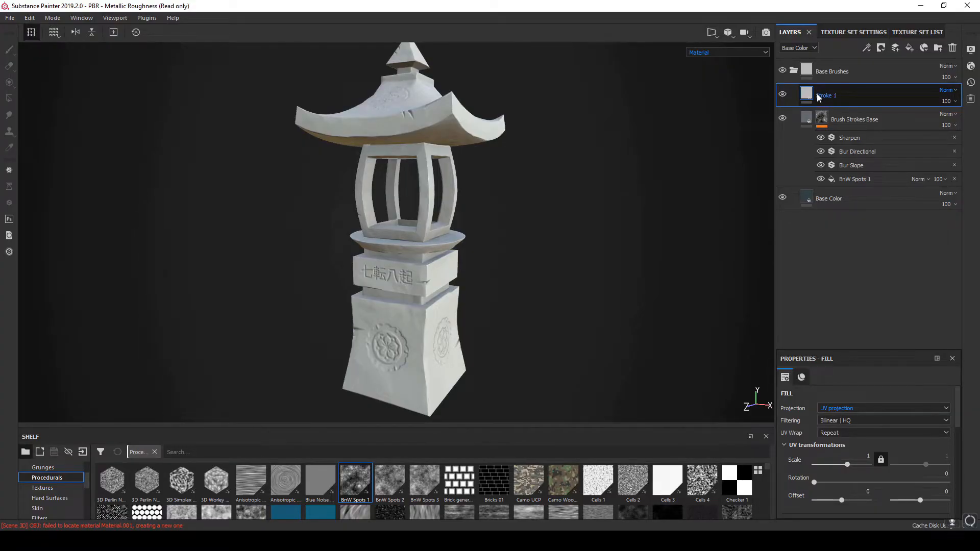
Give Stroke 1 a black mask and add a fill to it using the Cells 4 procedural as grayscale.
right_click(827, 99)
click(835, 111)
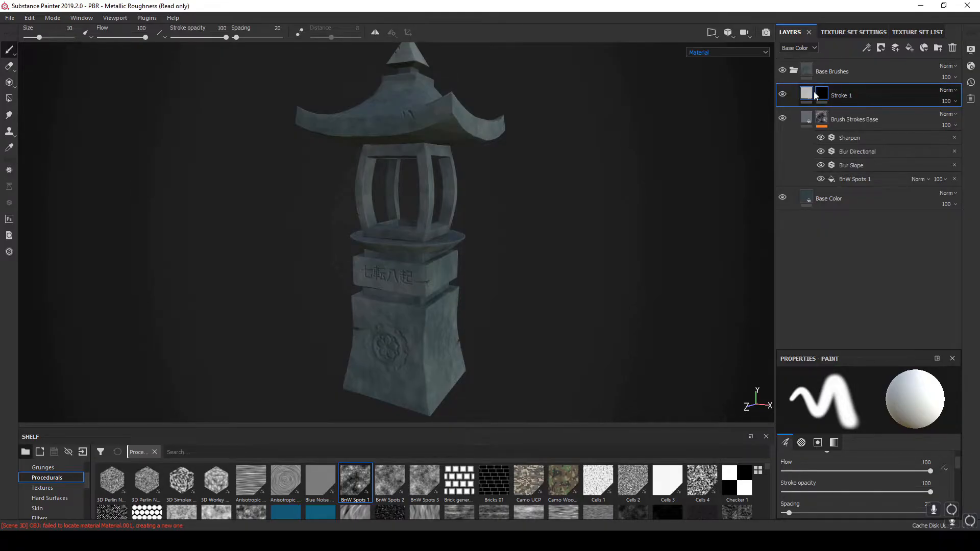
right_click(832, 97)
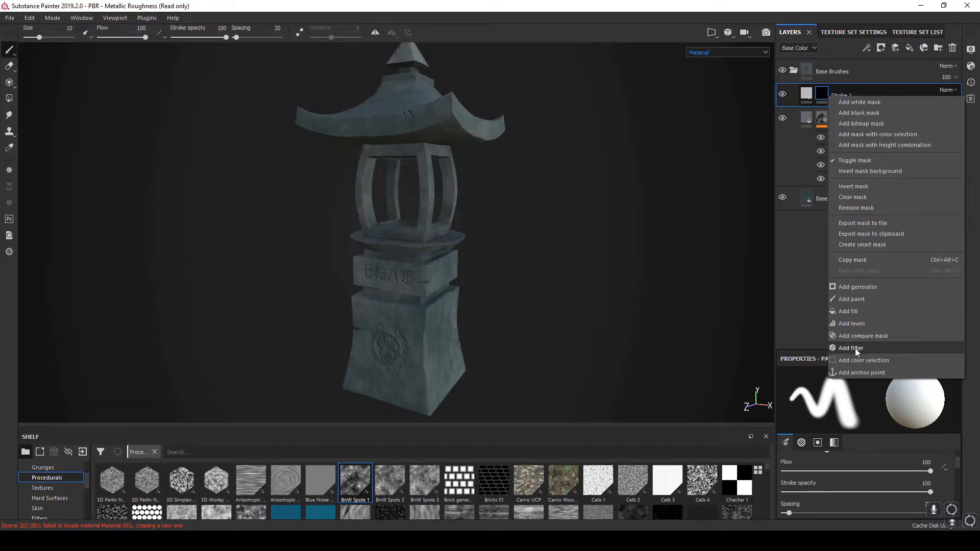
click(853, 309)
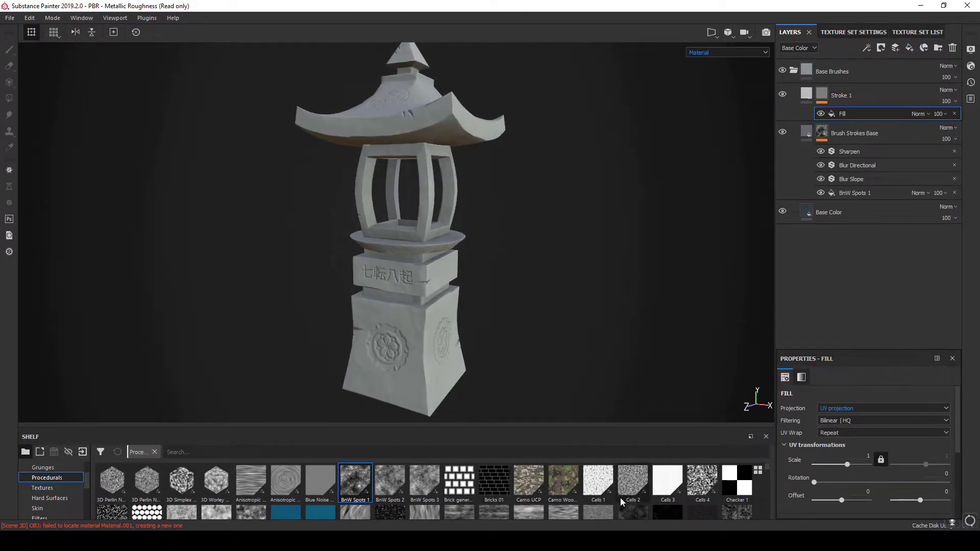
drag(702, 482, 834, 469)
scroll(959, 429, down, 3)
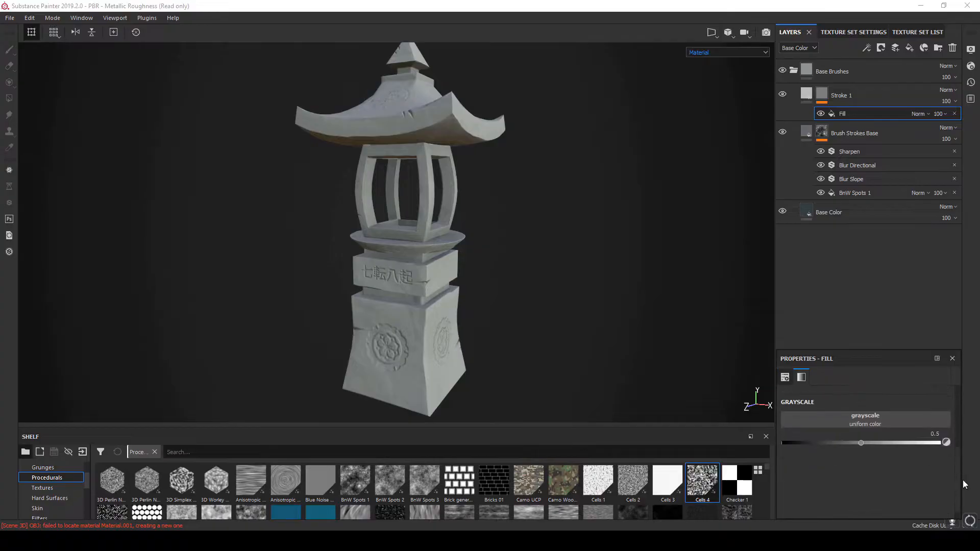
drag(702, 483, 837, 417)
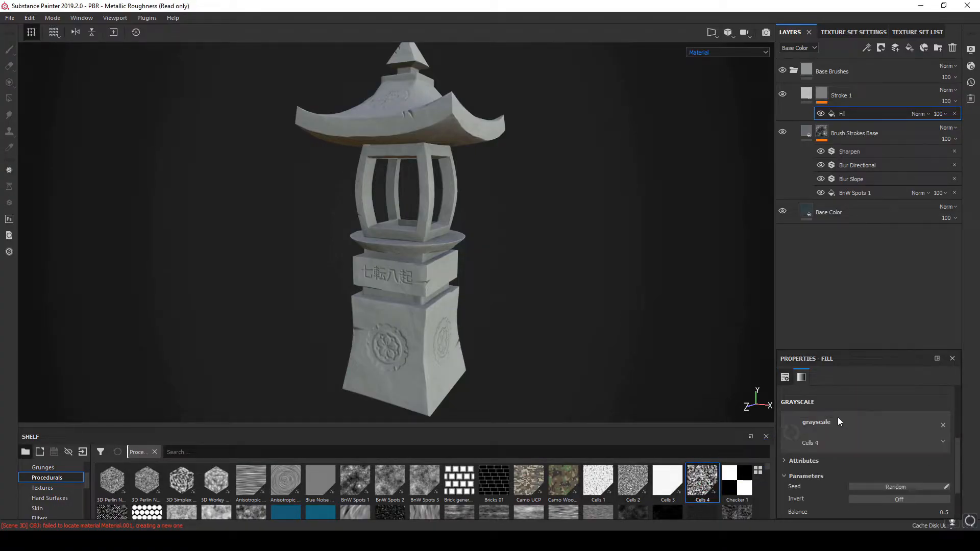
Display the mask on the model and add a Blur Slope filter with intensity 0.8 to the Stroke 1 mask.
click(713, 53)
click(712, 121)
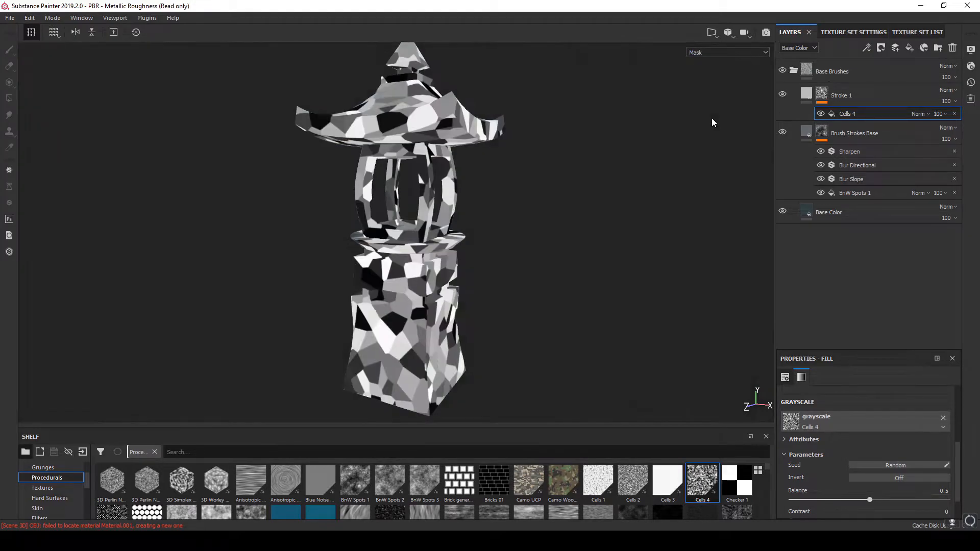
right_click(839, 98)
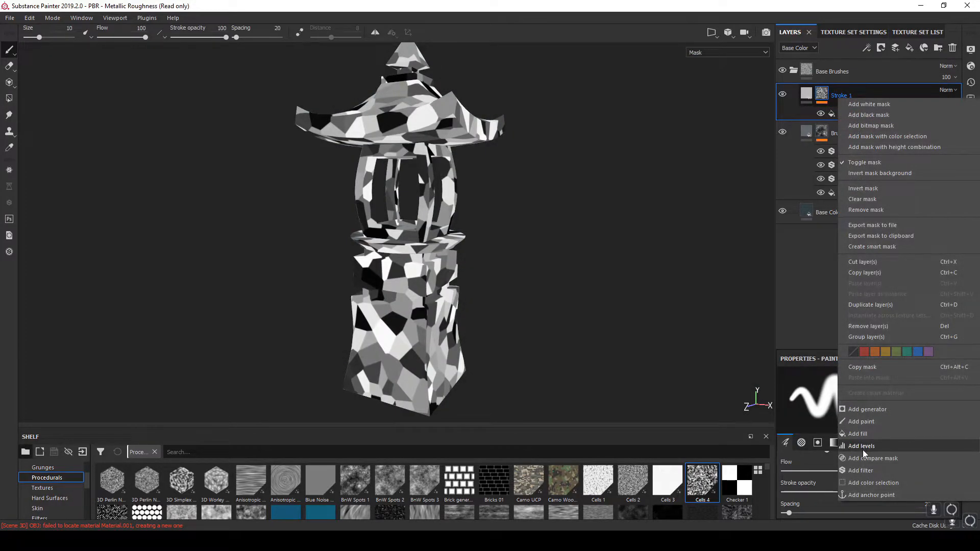
click(861, 470)
click(888, 392)
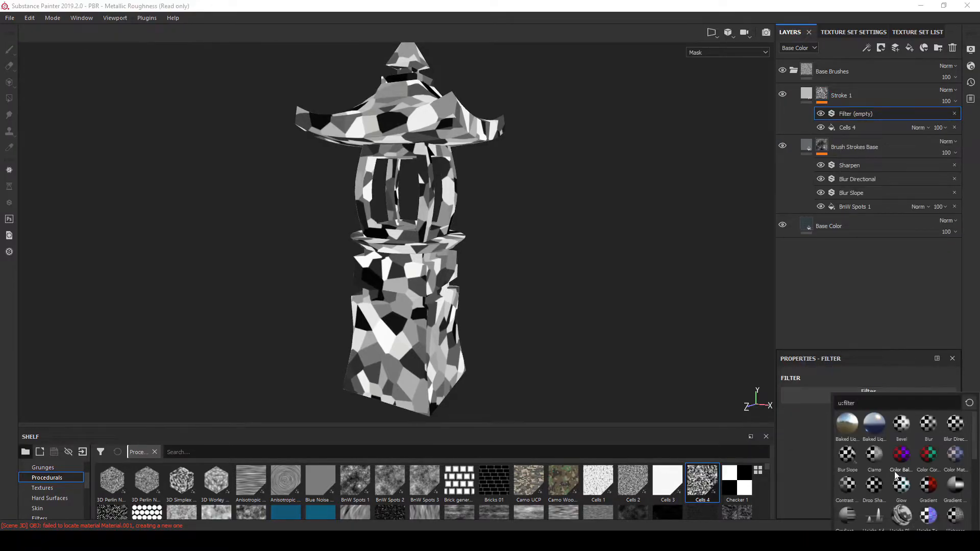
click(846, 461)
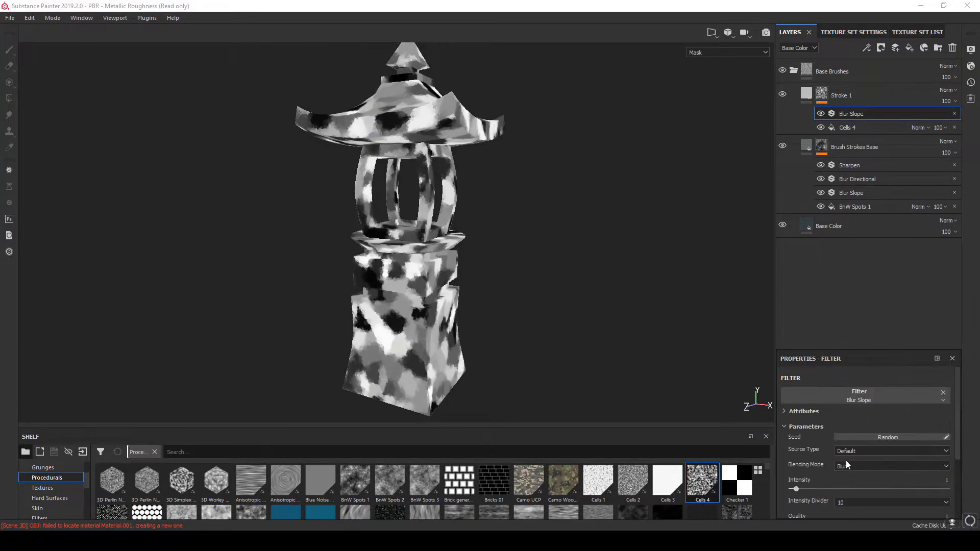
click(936, 479)
text(0.8)
key(Return)
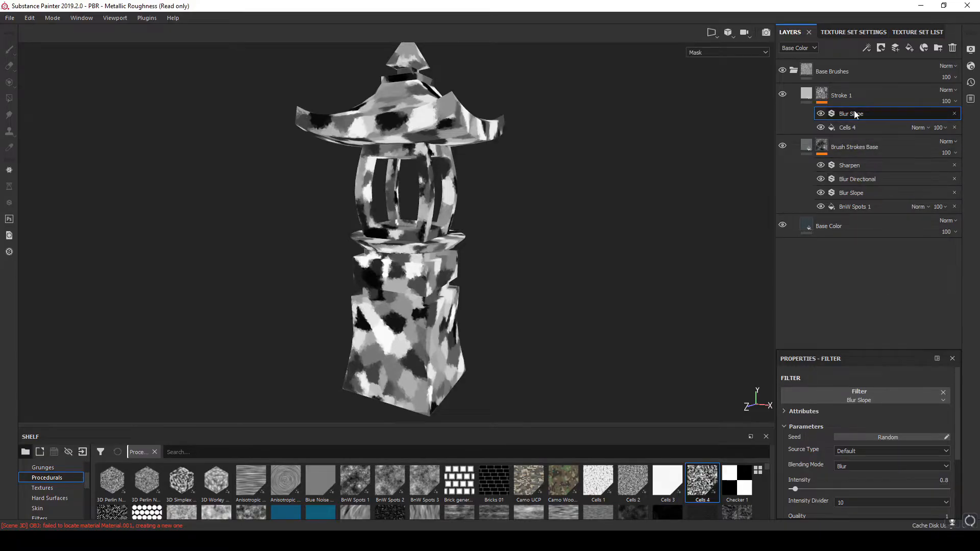
Add a Sharpen filter above Blur Slope in the Stroke 1 mask.
right_click(841, 98)
click(874, 469)
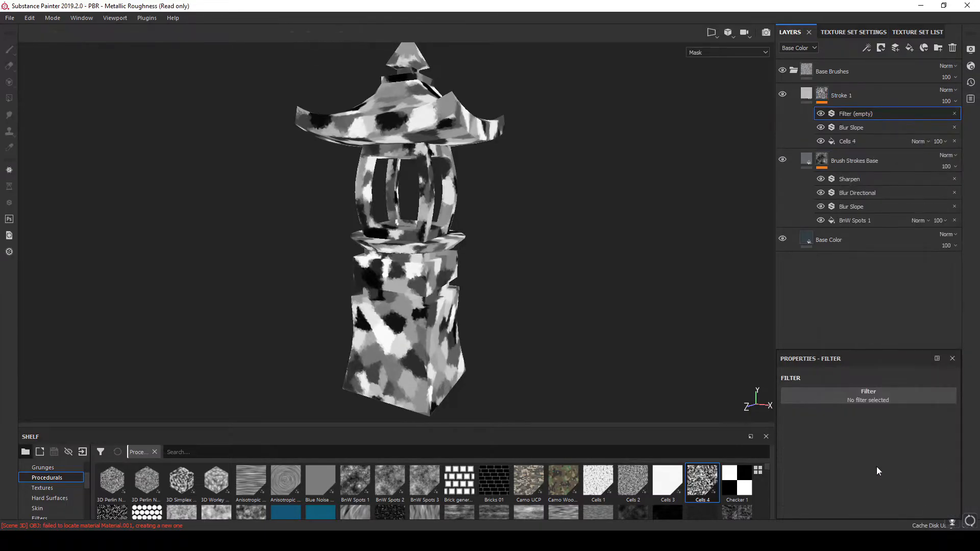
click(883, 401)
scroll(934, 482, down, 5)
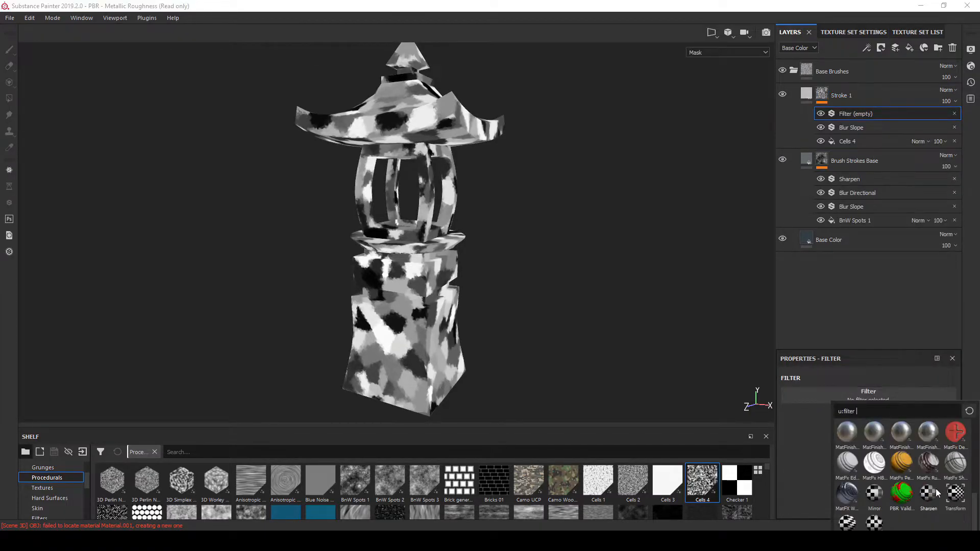
click(930, 493)
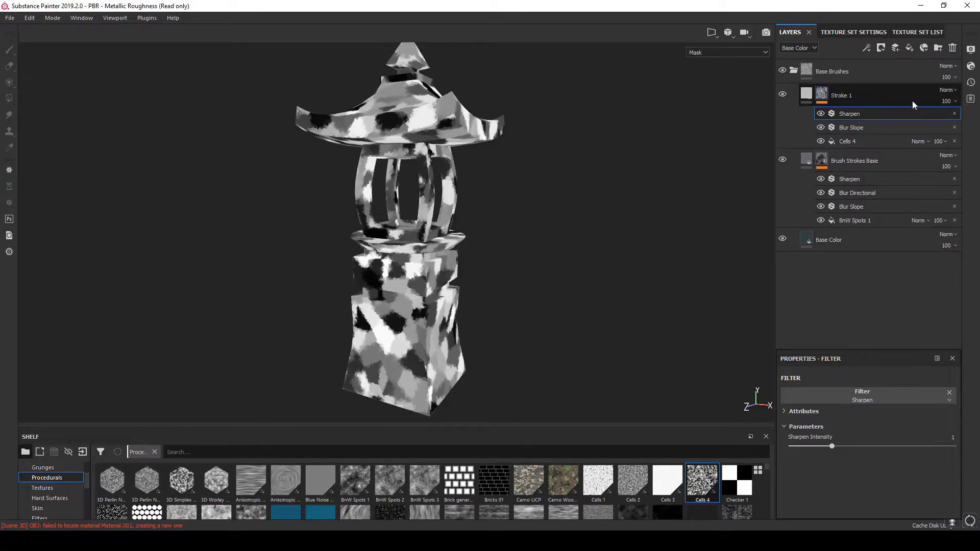
Switch the model display to Base Color and set the Stroke 1 layer's blending mode to Overlay.
click(947, 90)
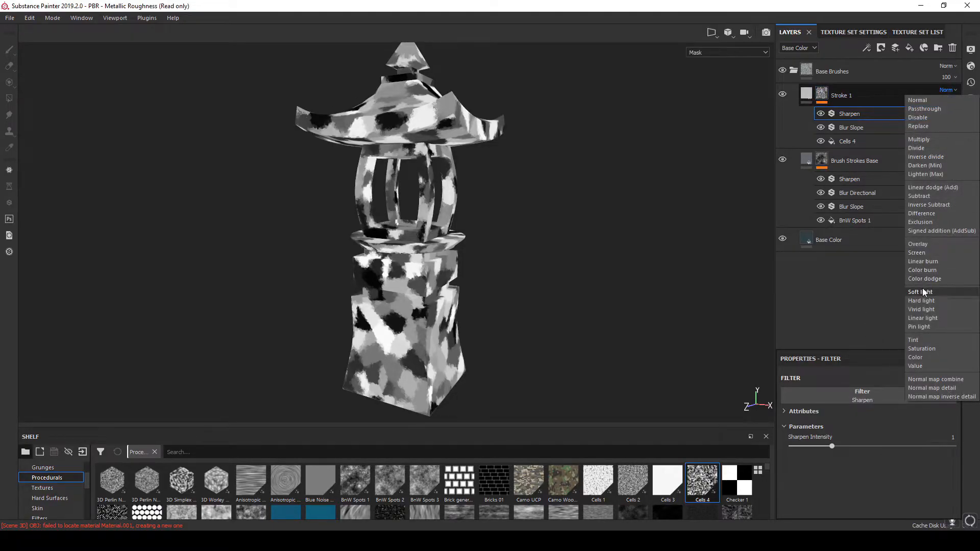
click(751, 51)
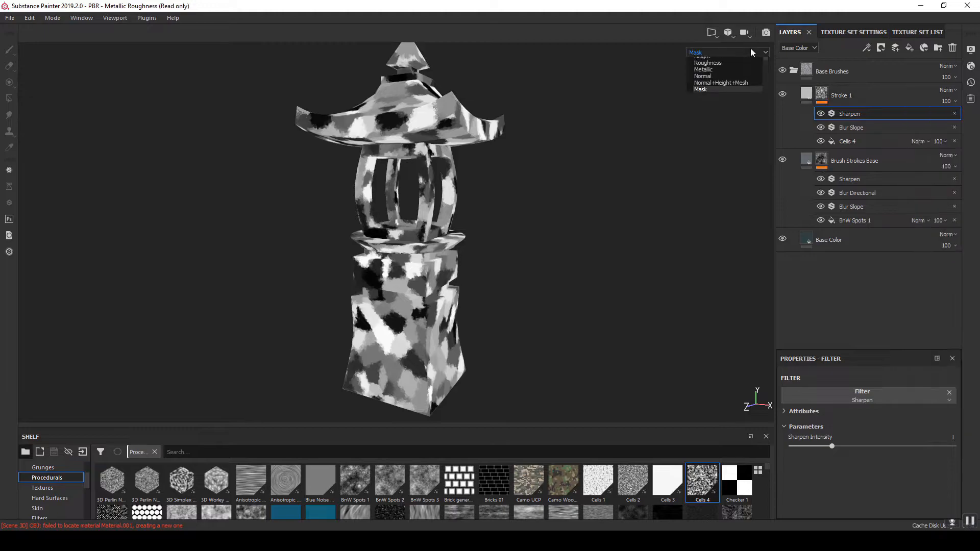
click(722, 81)
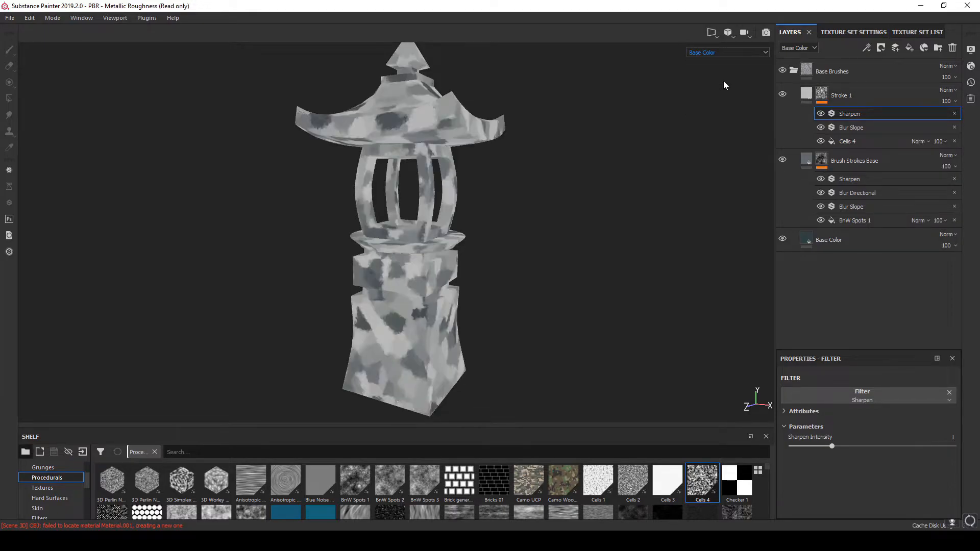
click(949, 90)
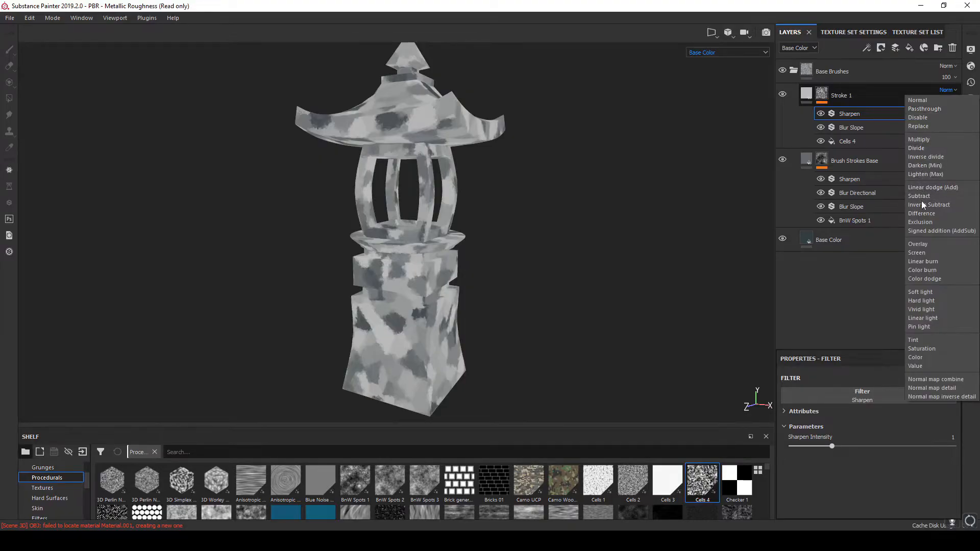
click(921, 243)
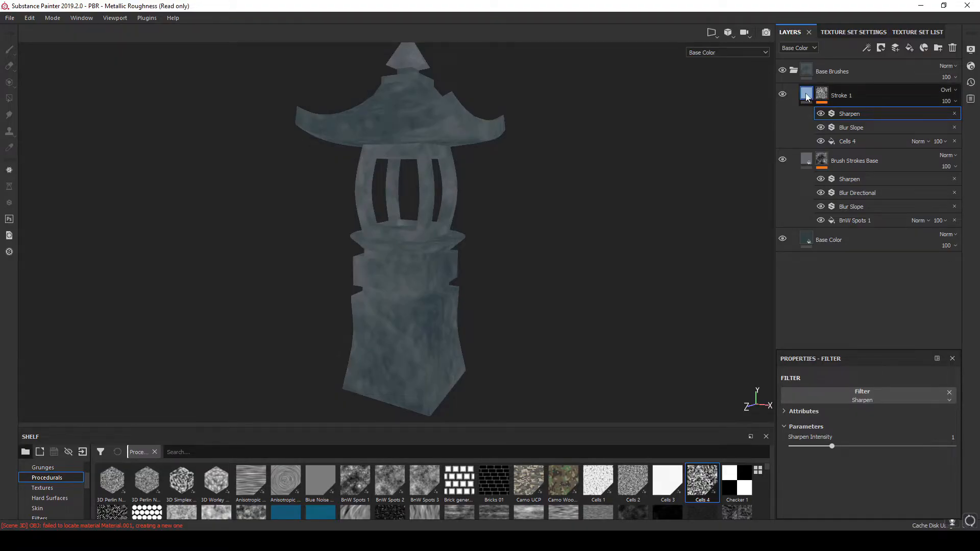
Compare the model in Material view with the Stroke 1 layer shown and hidden, and return the display to Base Color.
click(950, 101)
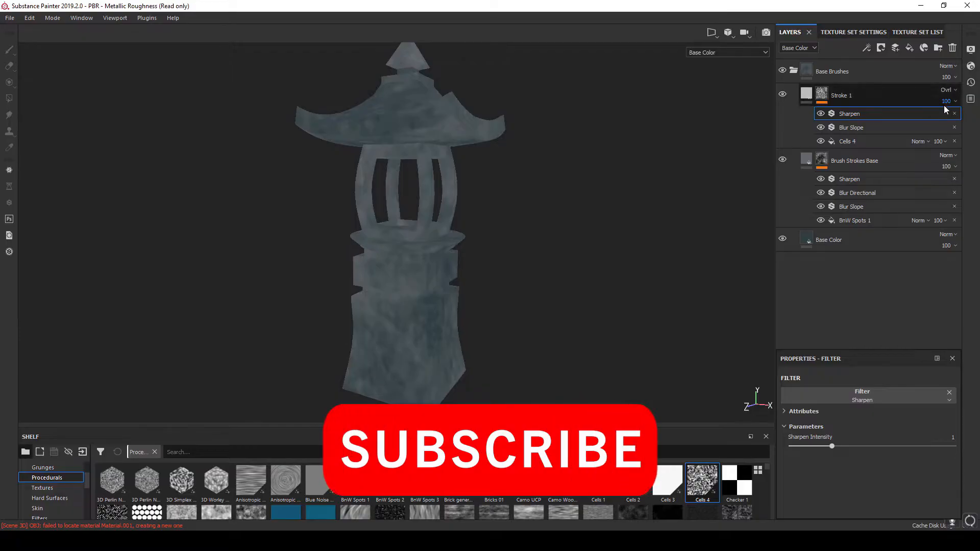
mouse_move(808, 97)
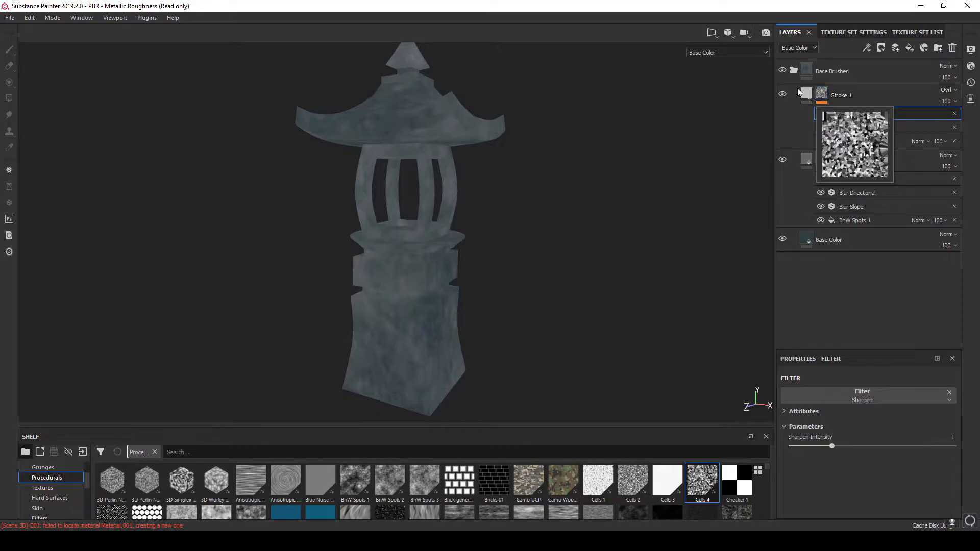
click(724, 53)
click(719, 65)
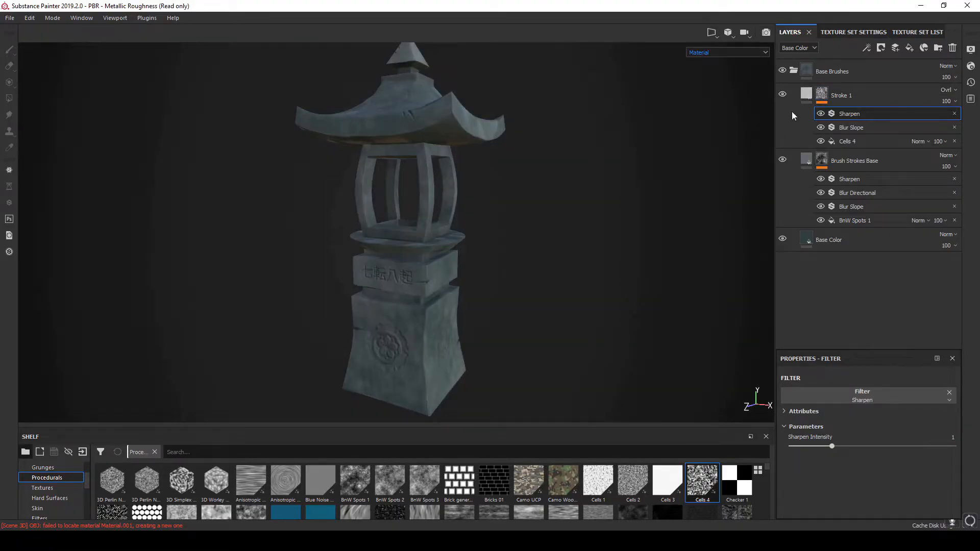
click(783, 94)
click(783, 94)
click(783, 94)
click(784, 94)
click(783, 93)
click(784, 94)
mouse_move(551, 225)
alt+mouse_down()
mouse_move(571, 146)
mouse_move(565, 226)
mouse_move(551, 212)
mouse_move(550, 220)
alt+mouse_up()
click(725, 53)
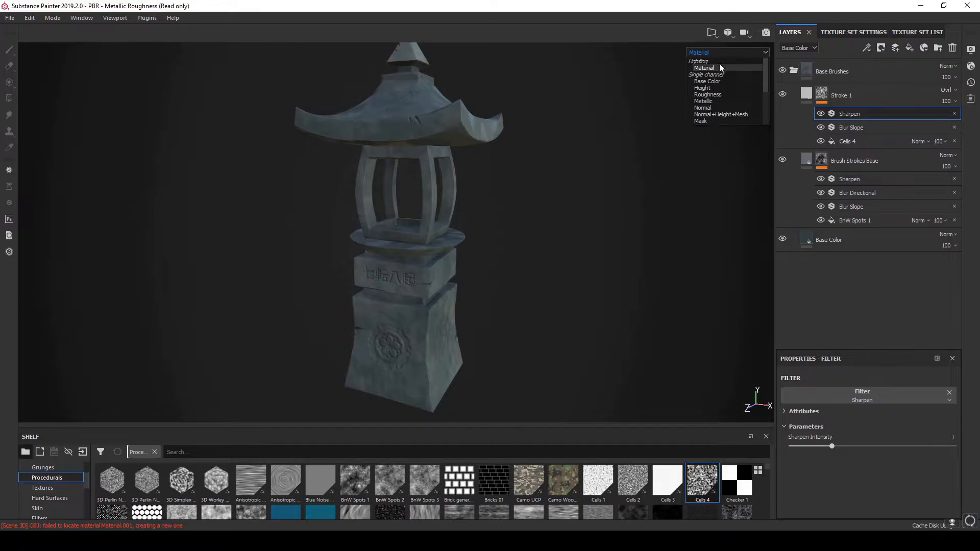
click(715, 87)
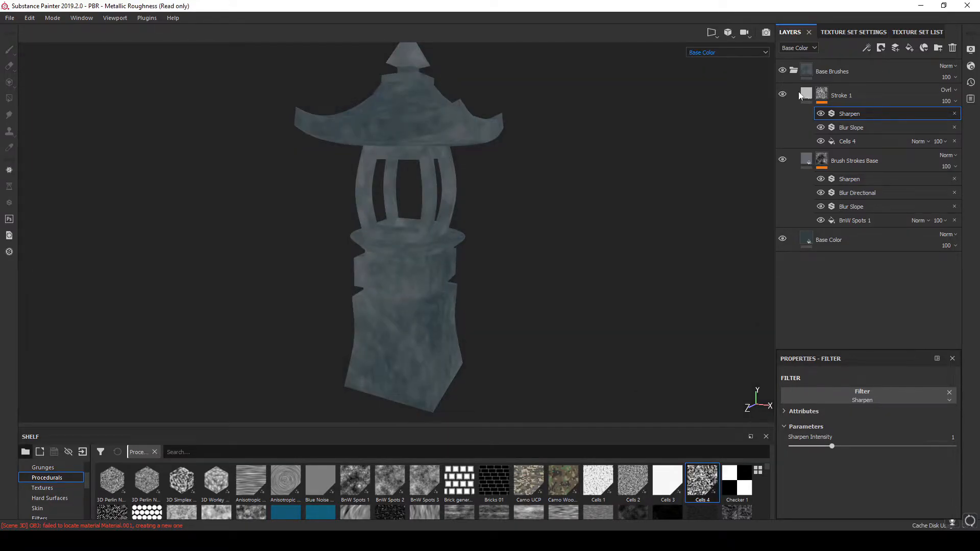
Set the roughness of the Stroke 1 layer's fill to 1.
click(845, 129)
click(845, 114)
click(804, 95)
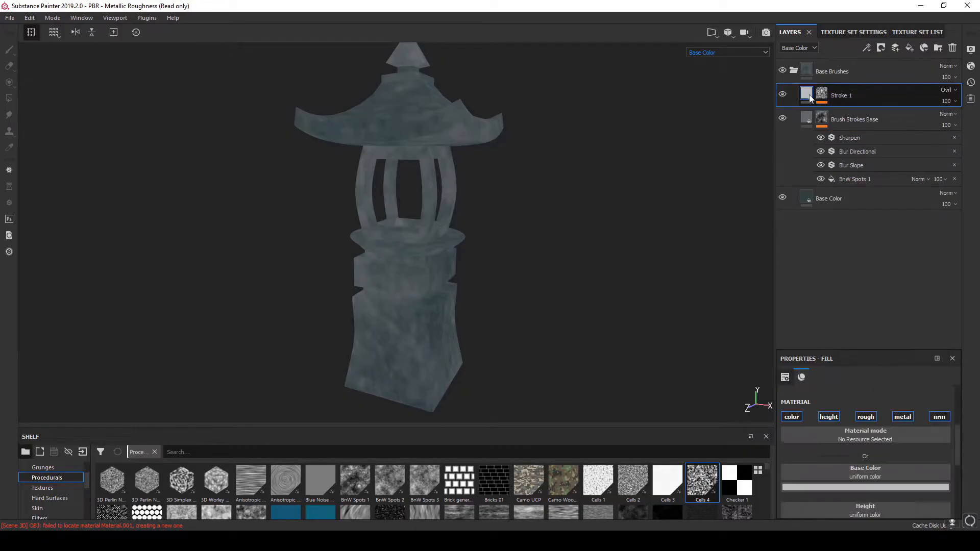
scroll(847, 475, down, 5)
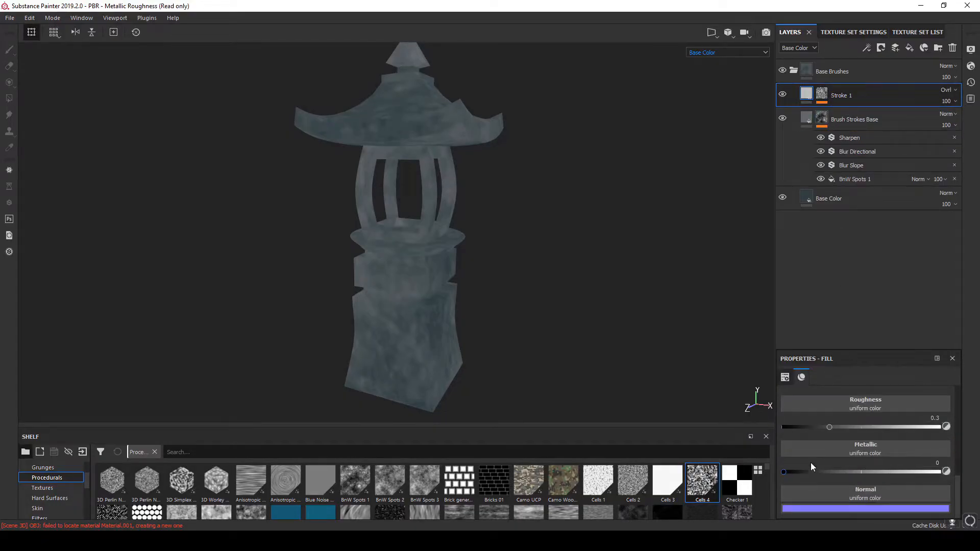
drag(829, 427, 958, 426)
Change the Stroke 1 fill's base color to a pale blue, about R 0.647, G 0.756, B 0.772.
scroll(881, 472, up, 2)
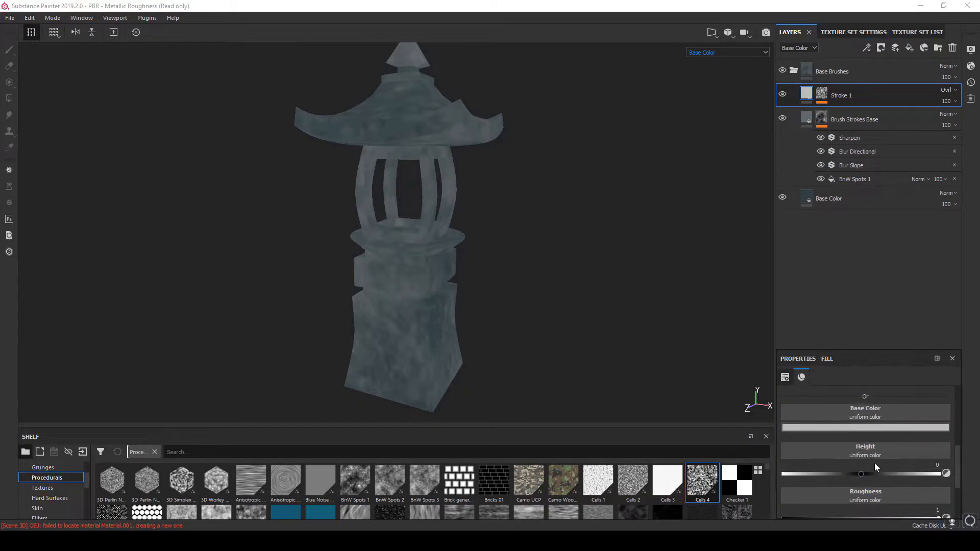
click(860, 429)
drag(927, 379, 925, 365)
drag(853, 352, 845, 332)
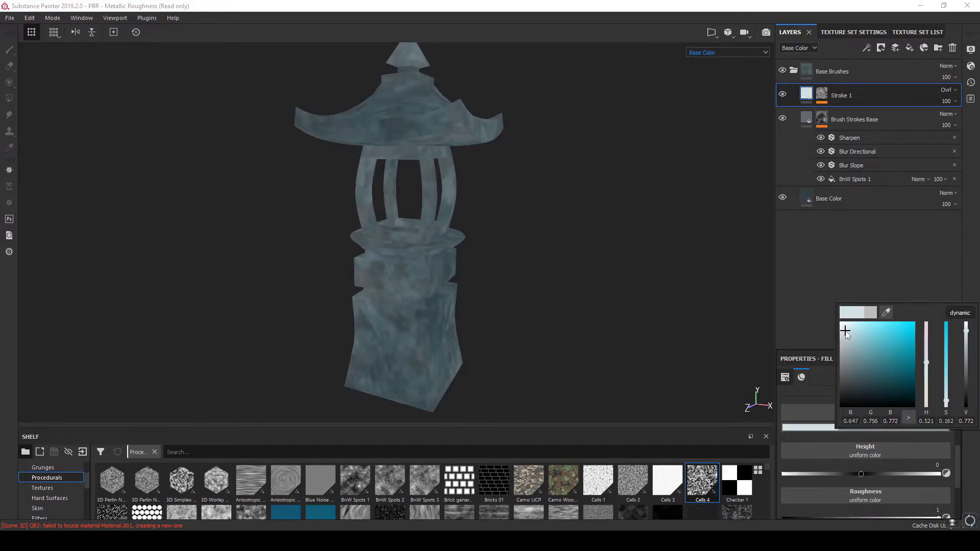
click(820, 238)
Lower the Stroke 1 layer's opacity to 70.
click(947, 101)
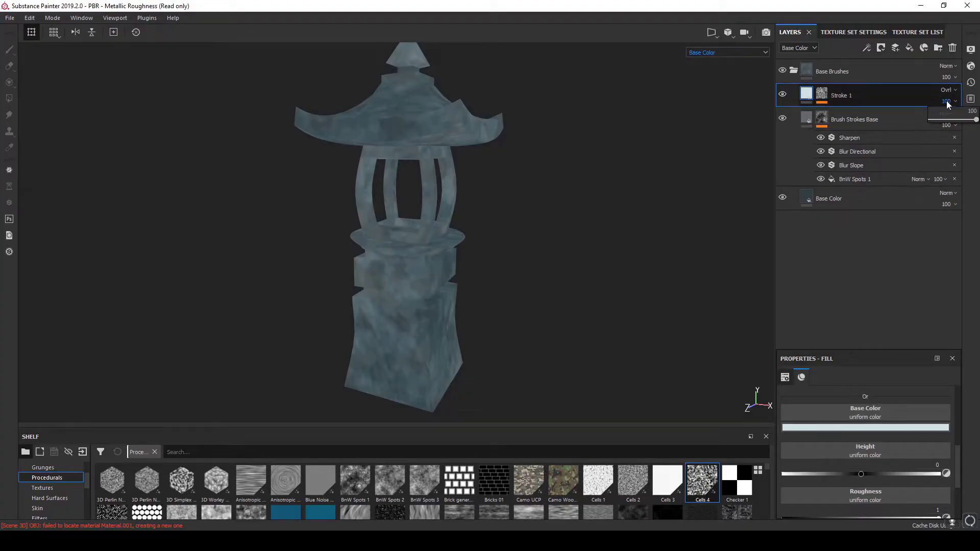
click(957, 121)
drag(952, 124, 964, 124)
Duplicate the Stroke 1 layer and rename the copy Stroke 2.
click(821, 95)
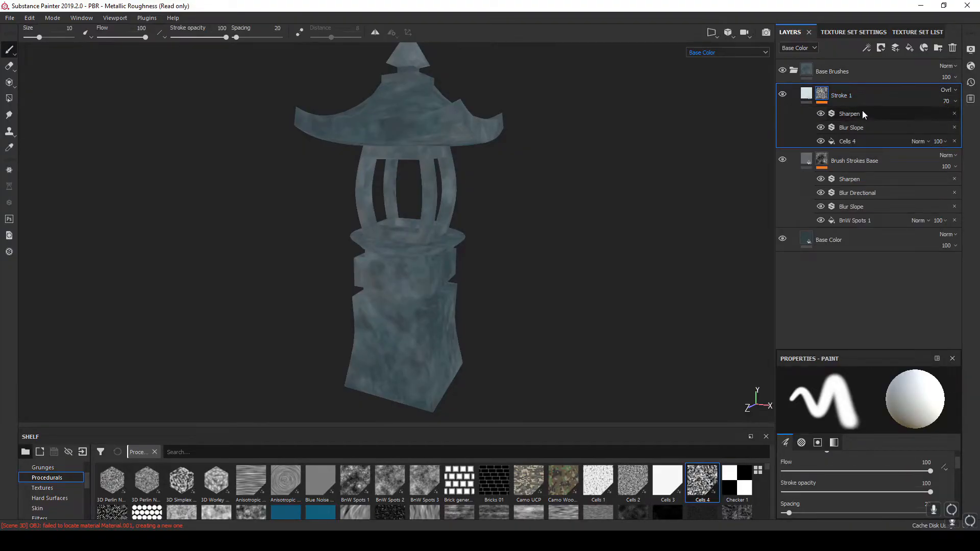
right_click(851, 95)
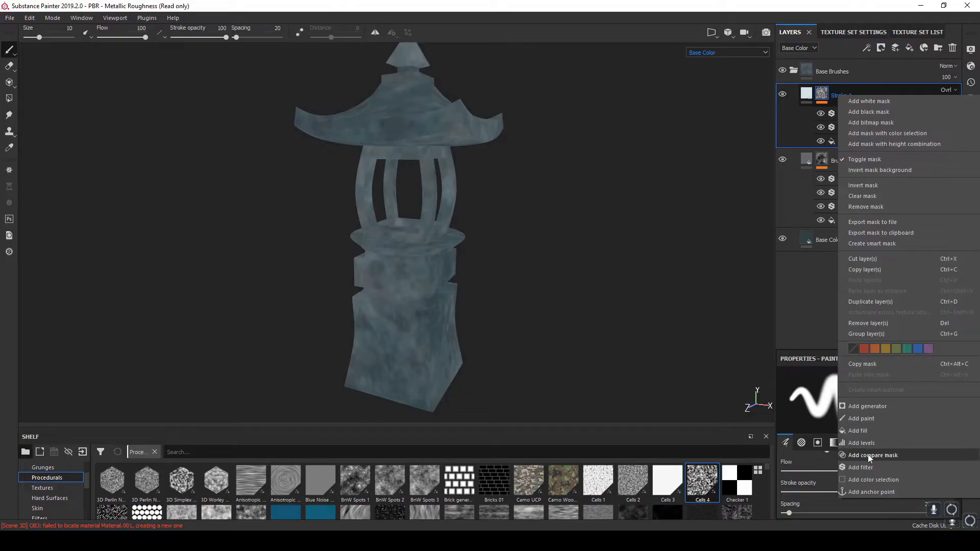
click(870, 302)
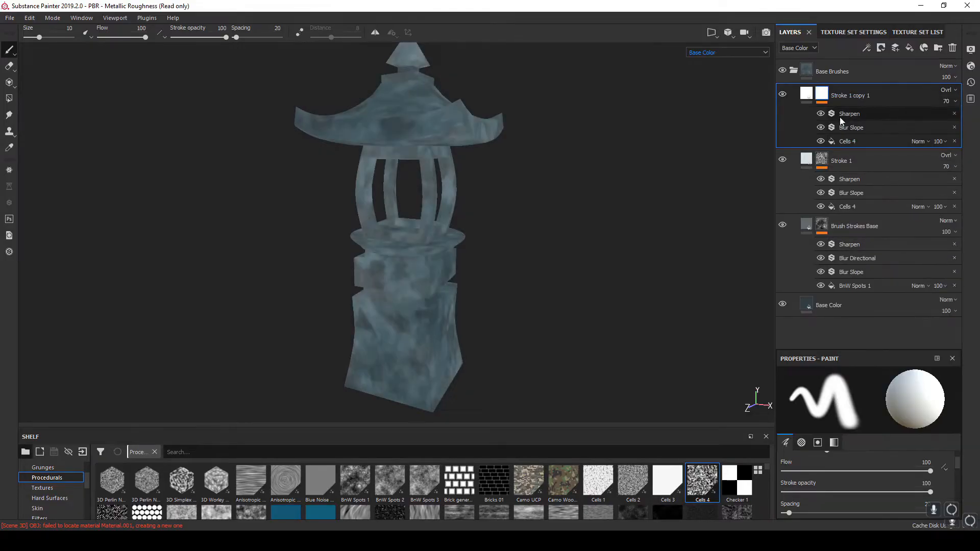
double_click(850, 95)
drag(852, 95, 886, 99)
text(2)
click(852, 141)
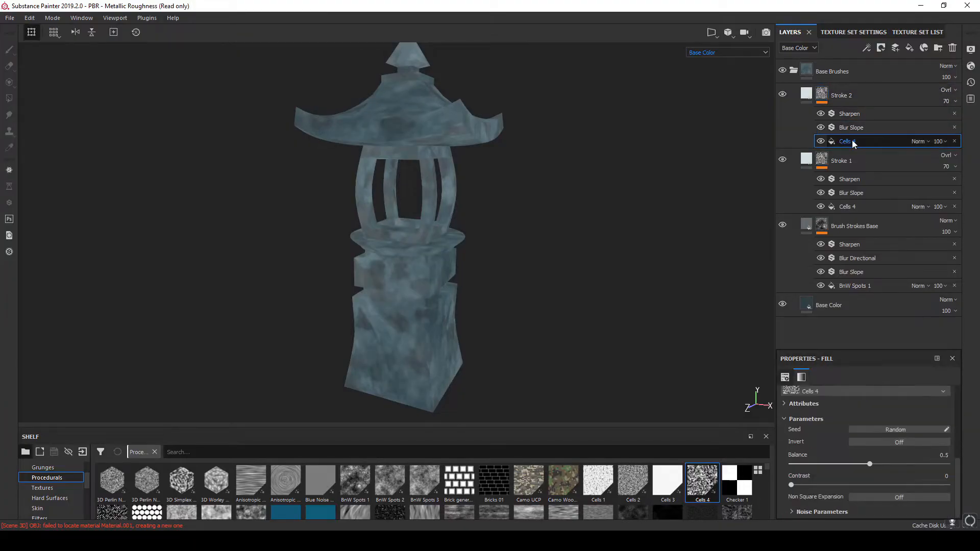
Change the Stroke 2 fill's base color to a very dark blue-grey, about R 0.016, G 0.022, B 0.022.
click(807, 94)
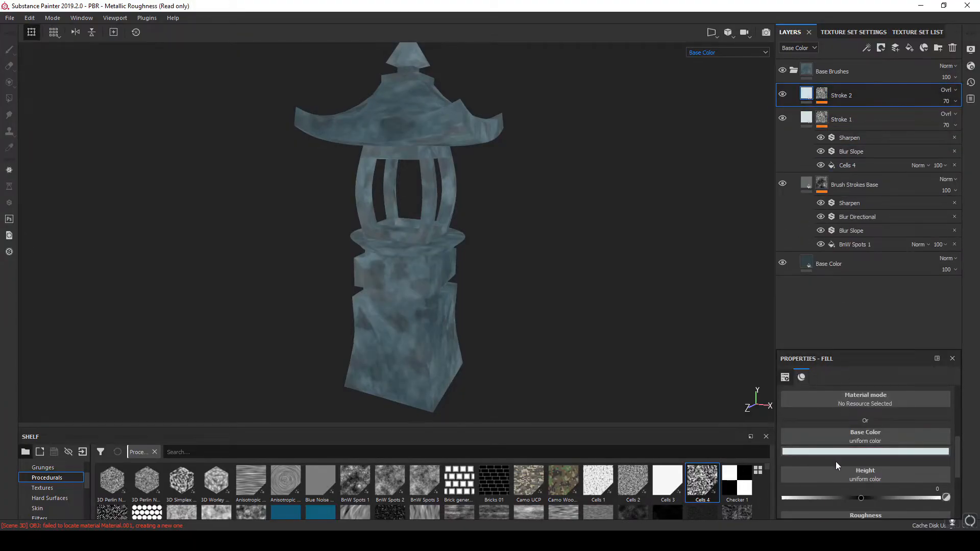
click(837, 452)
mouse_move(890, 405)
mouse_down()
mouse_move(865, 399)
mouse_move(883, 411)
mouse_move(850, 418)
mouse_up()
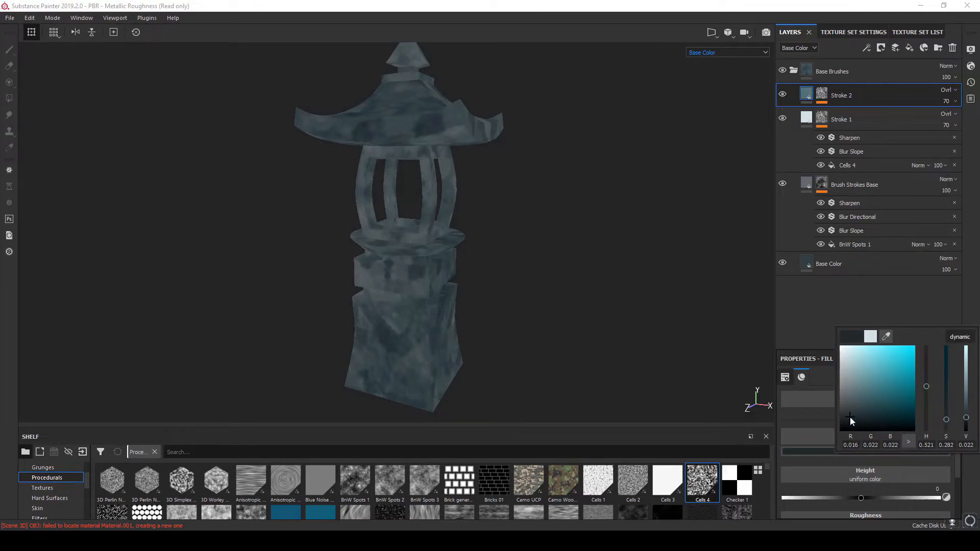
Display the mask on the model and try UV scales of 0.75 and 1.5 on Stroke 1's Cells 4 fill.
click(863, 166)
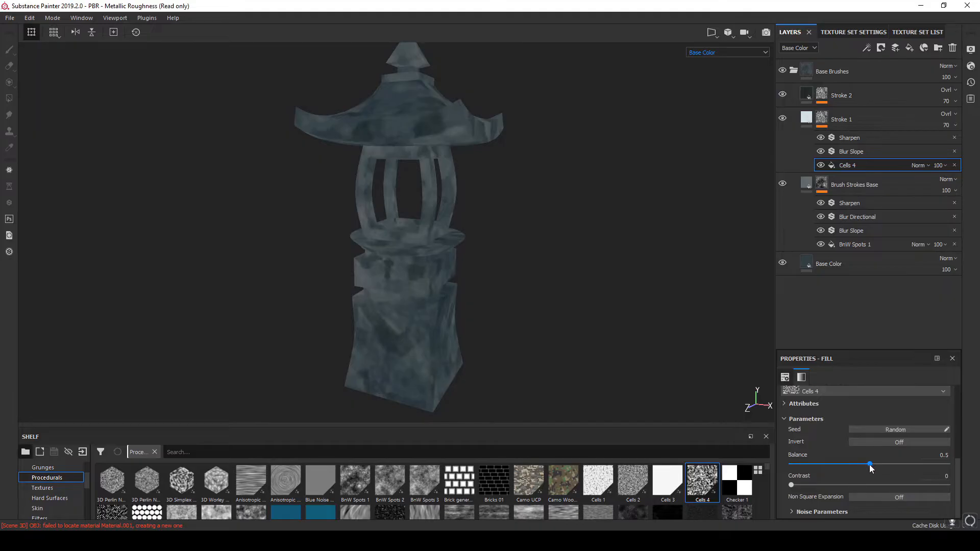
click(699, 53)
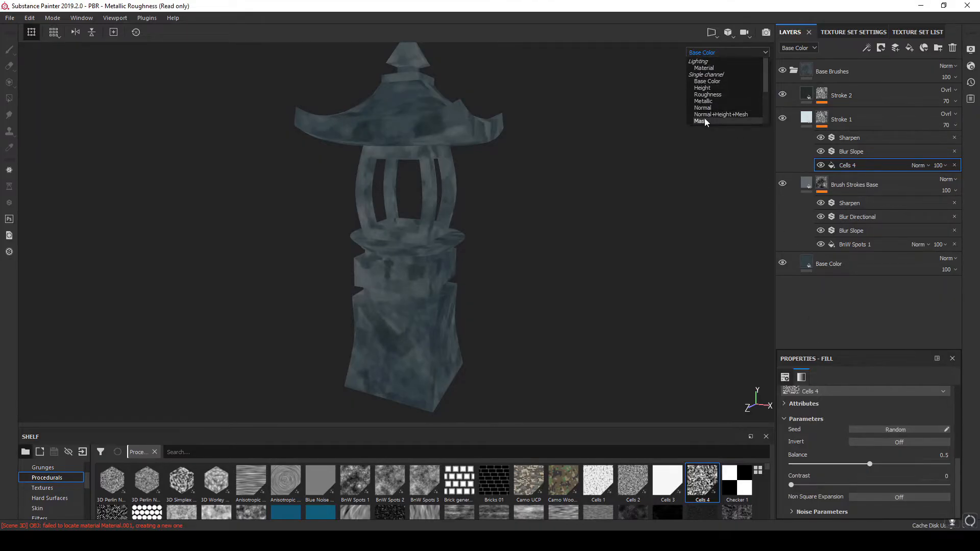
click(706, 123)
scroll(840, 460, down, 5)
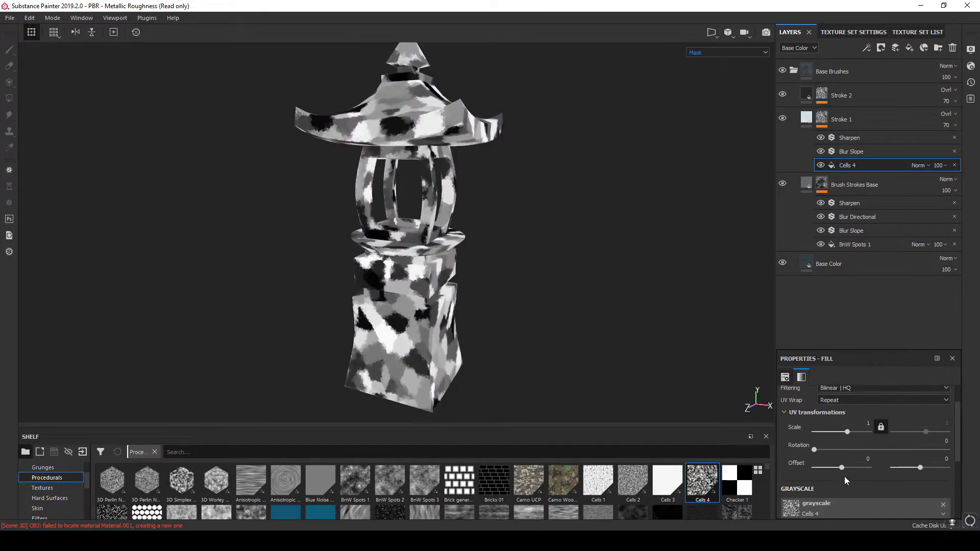
click(863, 432)
click(862, 423)
text(0.75)
key(Return)
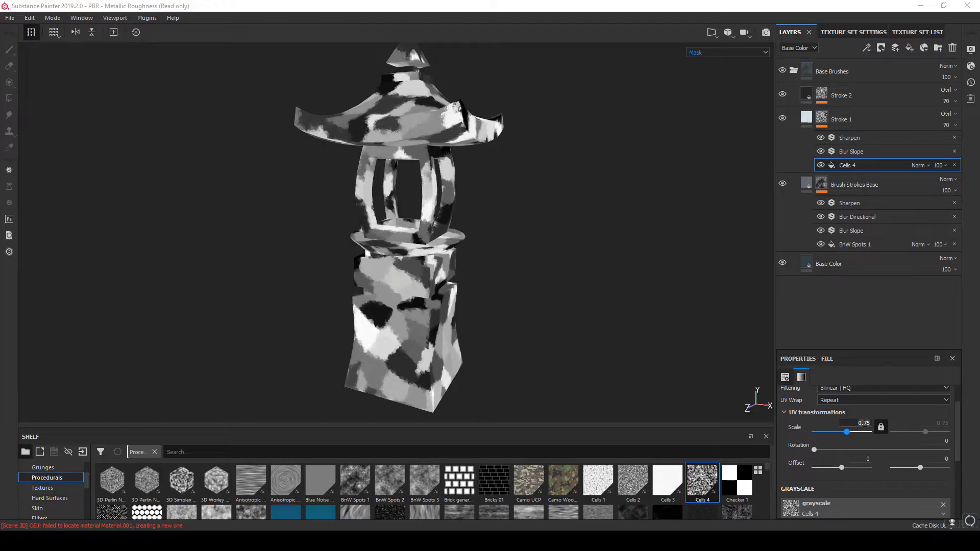
text(5)
key(Return)
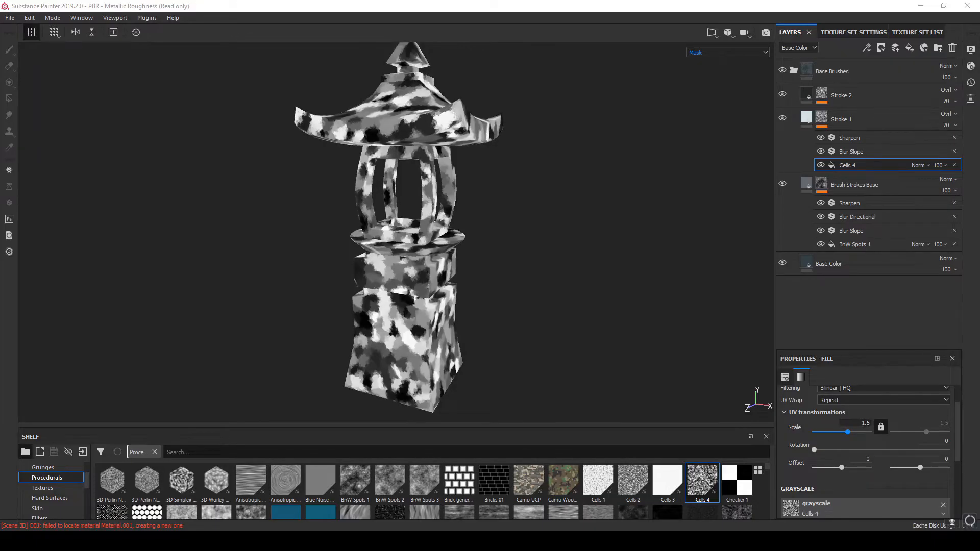
Try small rotation values on Stroke 1's Cells 4 fill and switch the model display back to Base Color.
drag(814, 449, 823, 450)
click(703, 53)
click(703, 82)
mouse_move(823, 450)
mouse_down()
mouse_move(833, 450)
mouse_move(819, 451)
mouse_up()
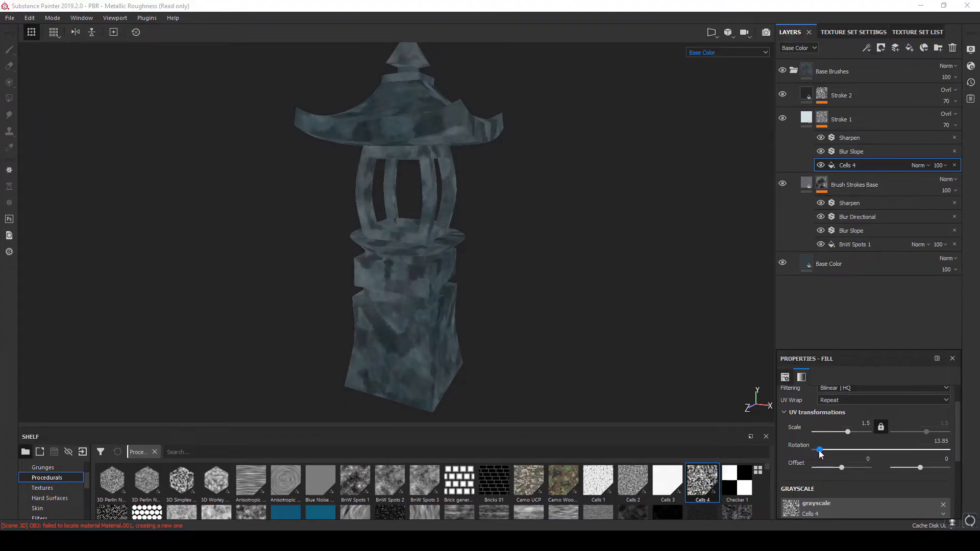
drag(819, 451, 815, 451)
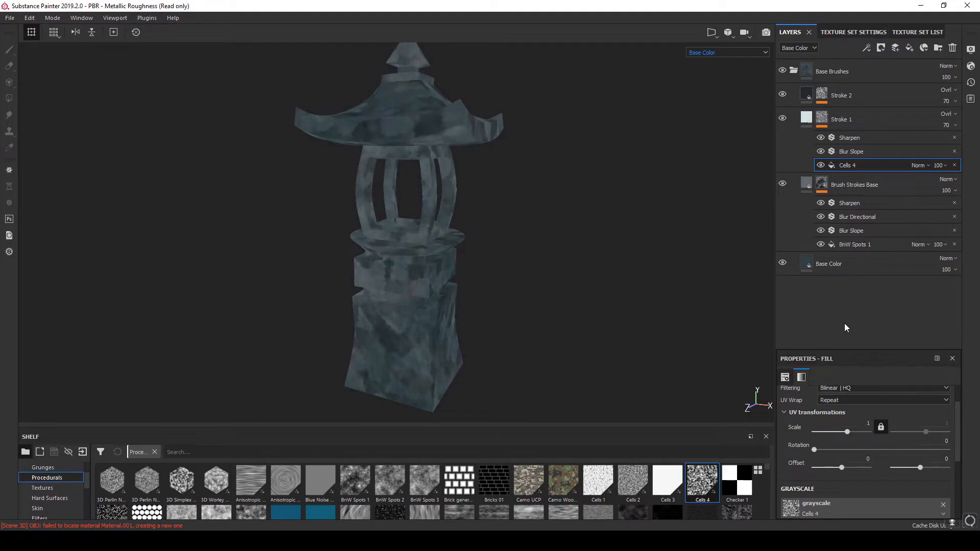
Set the UV scale of Stroke 2's Cells 4 mask fill to 1.5 and its rotation to about 47.
click(822, 120)
click(823, 96)
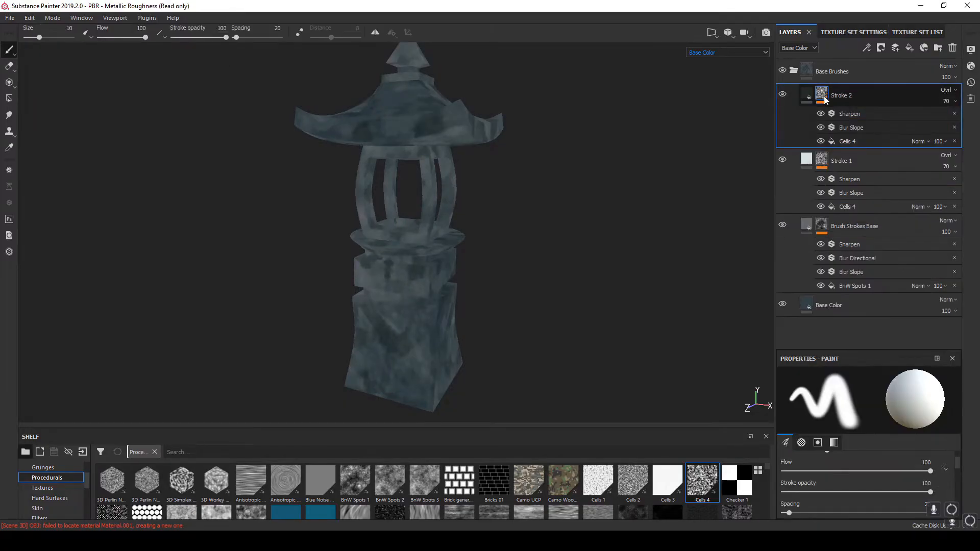
click(846, 141)
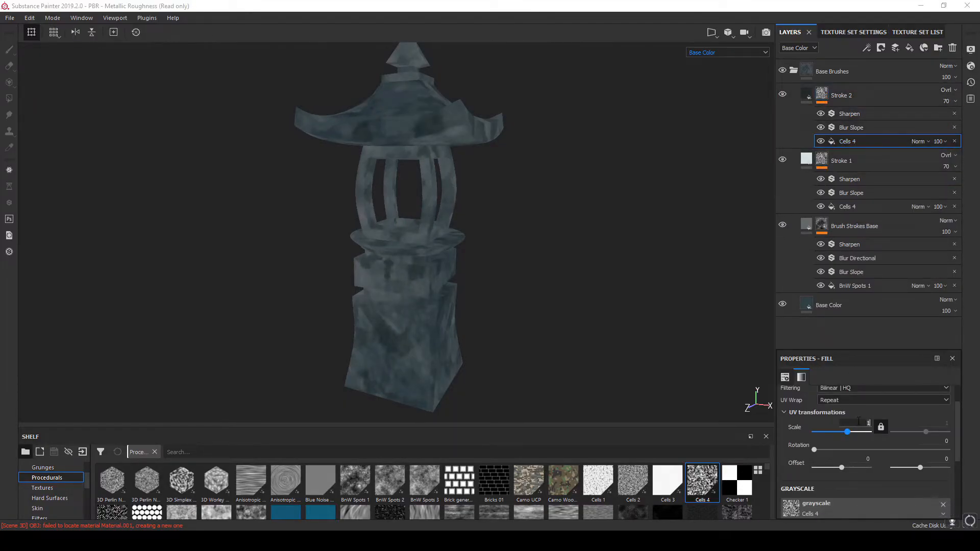
text(.5)
key(Return)
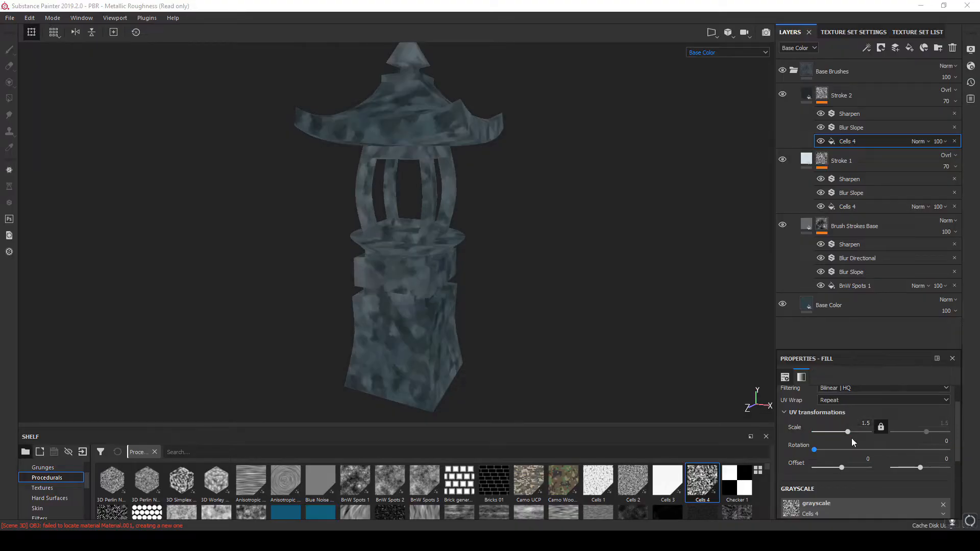
drag(815, 450, 832, 448)
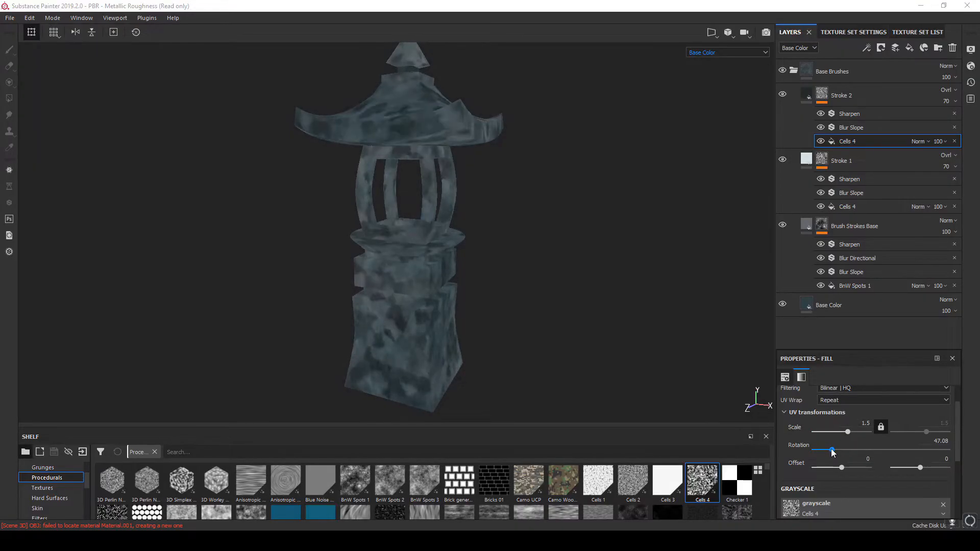
Lower the Stroke 2 layer's opacity to 50.
click(807, 101)
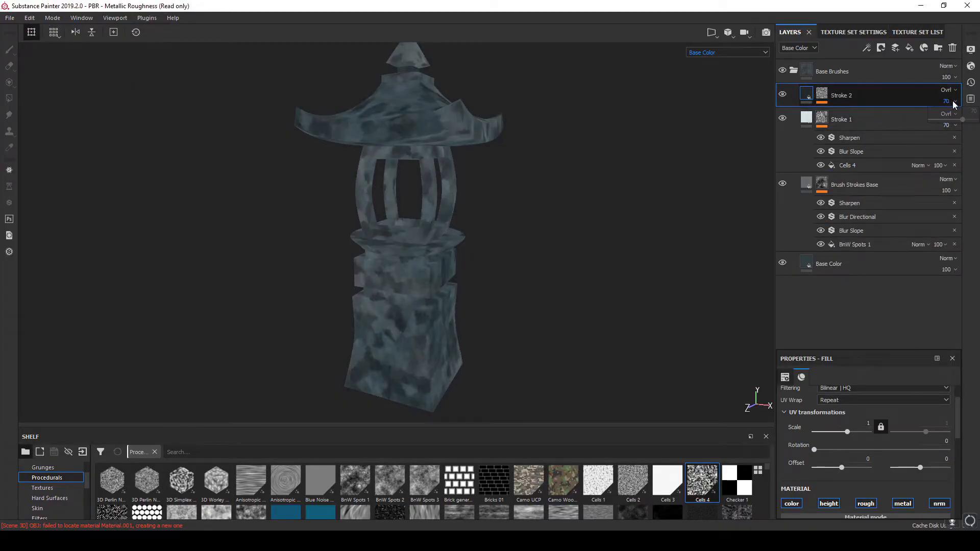
drag(963, 120, 955, 121)
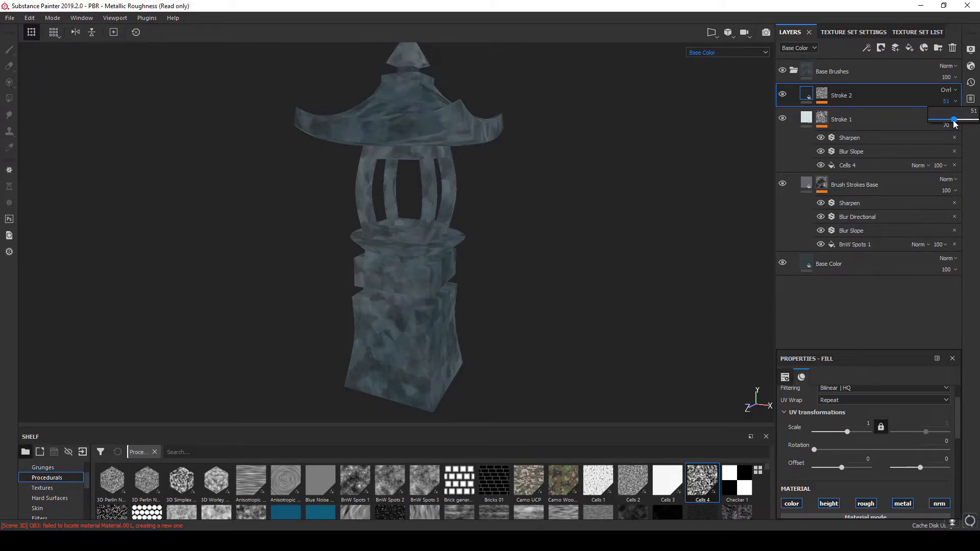
drag(953, 124, 952, 124)
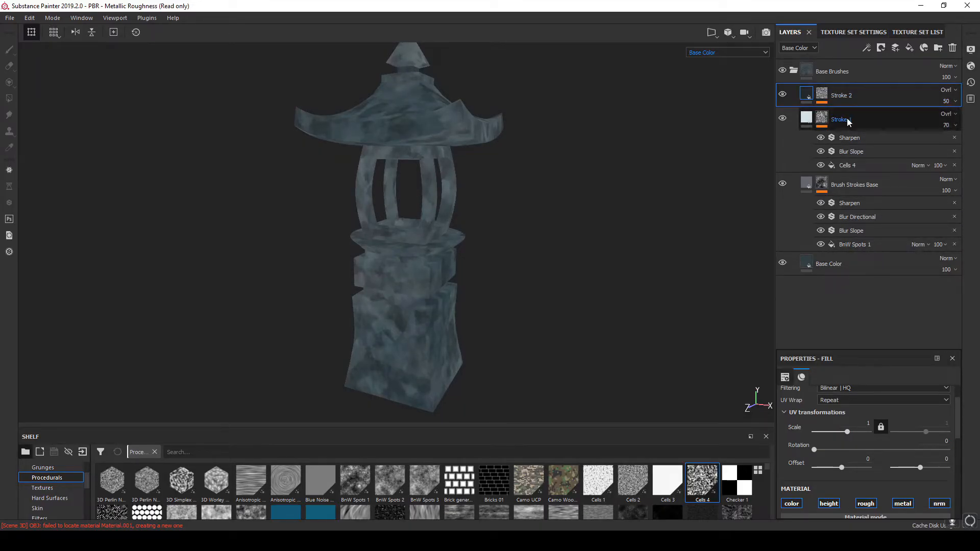
Duplicate the Stroke 2 layer and rename the copy Stroke 3.
right_click(843, 99)
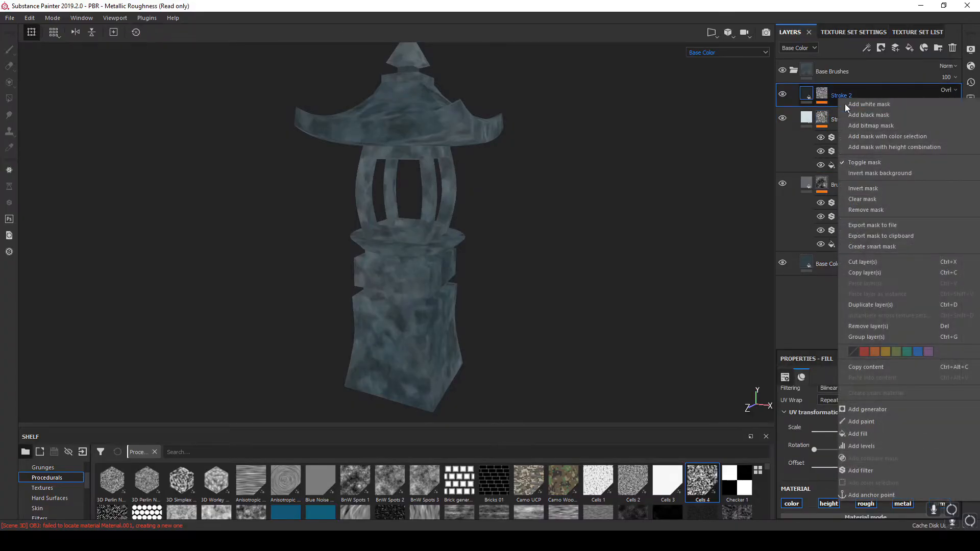
click(859, 306)
double_click(842, 95)
click(853, 96)
drag(856, 96, 875, 95)
text(3)
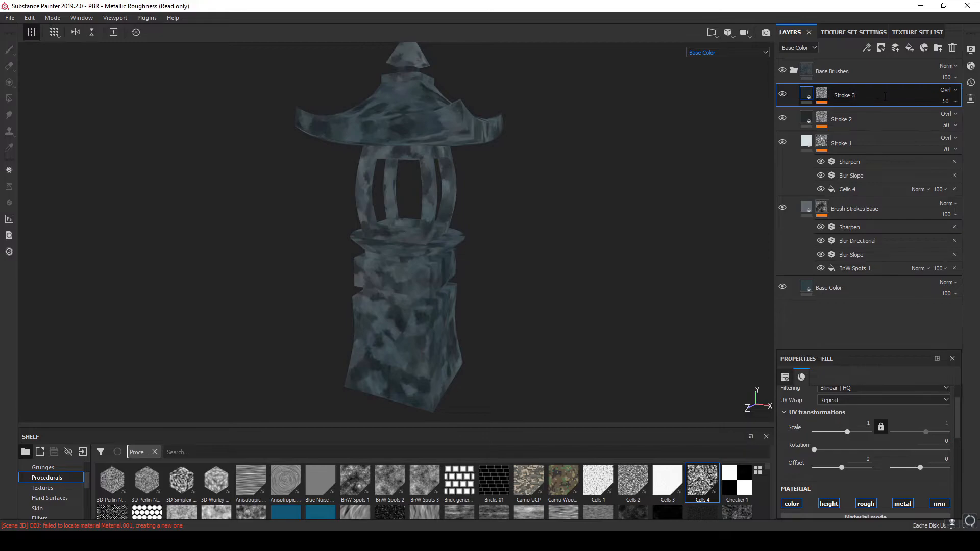
click(823, 95)
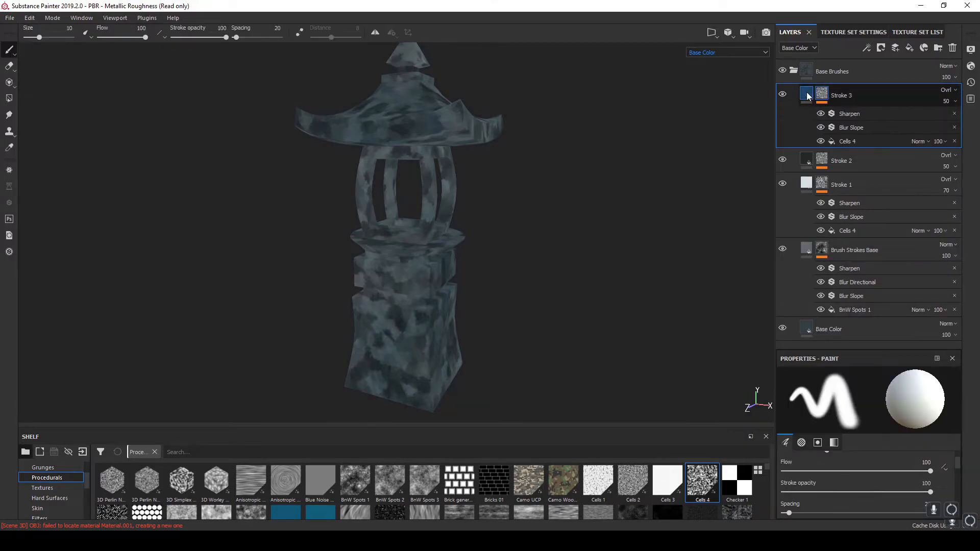
Try a muted teal base color on the Stroke 3 layer's fill.
click(807, 95)
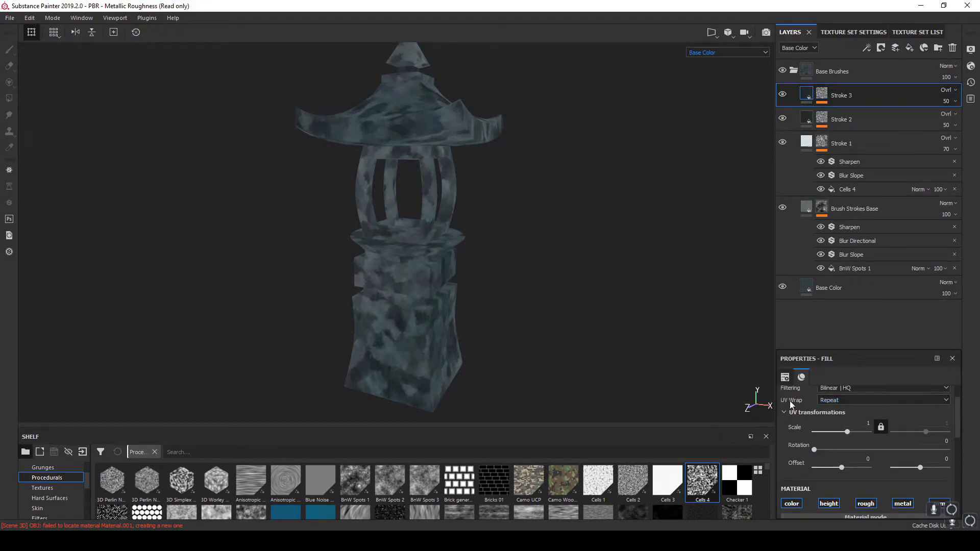
scroll(814, 453, down, 6)
scroll(863, 447, up, 5)
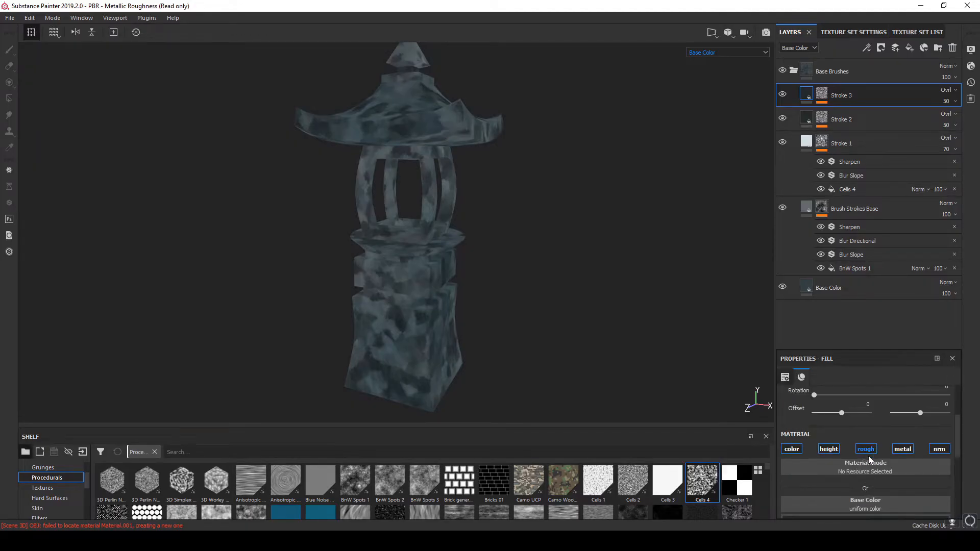
scroll(952, 454, down, 2)
scroll(952, 454, down, 1)
click(873, 425)
drag(852, 373, 868, 355)
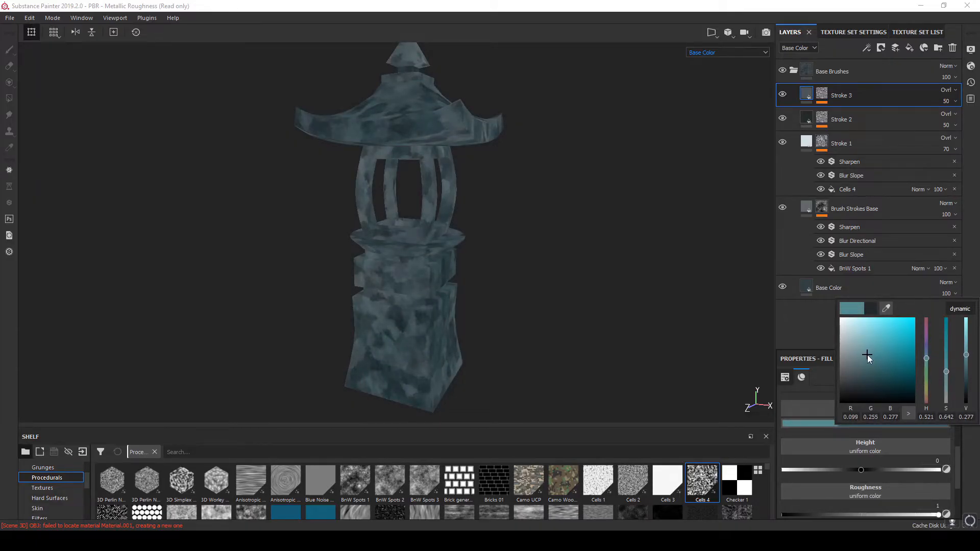
Set the UV scale of Stroke 3's Cells 4 mask fill to 0.75 and its rotation to 77.54.
click(822, 95)
click(847, 141)
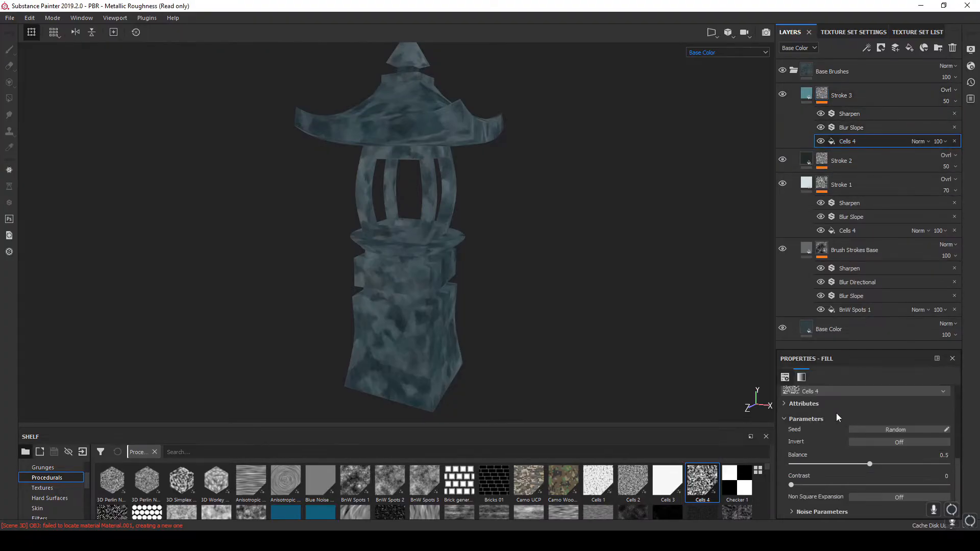
drag(959, 474, 962, 406)
click(854, 455)
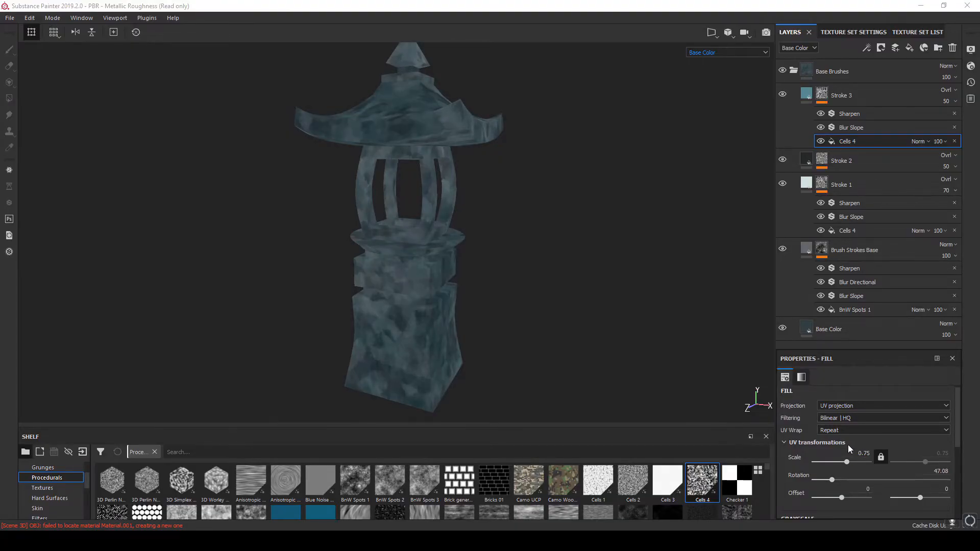
drag(832, 478, 845, 483)
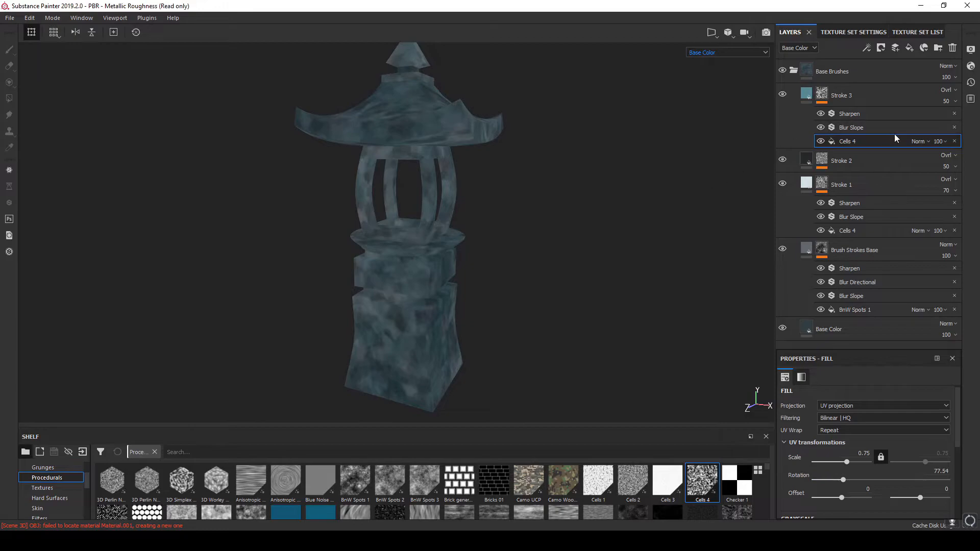
Raise the Stroke 3 layer's opacity to 65 and change its base color to a desaturated grey-blue.
click(946, 101)
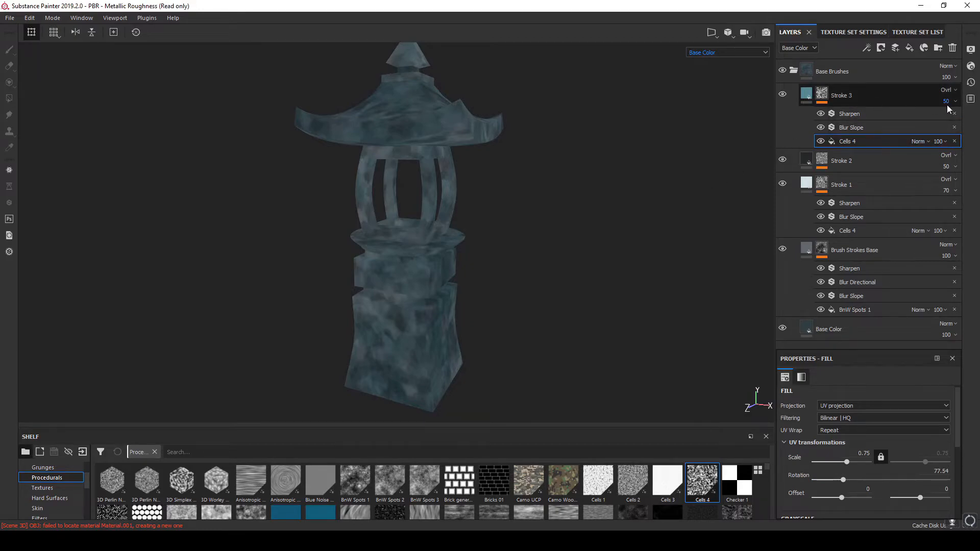
mouse_move(955, 123)
mouse_down()
mouse_move(979, 125)
mouse_move(925, 127)
mouse_move(944, 128)
mouse_up()
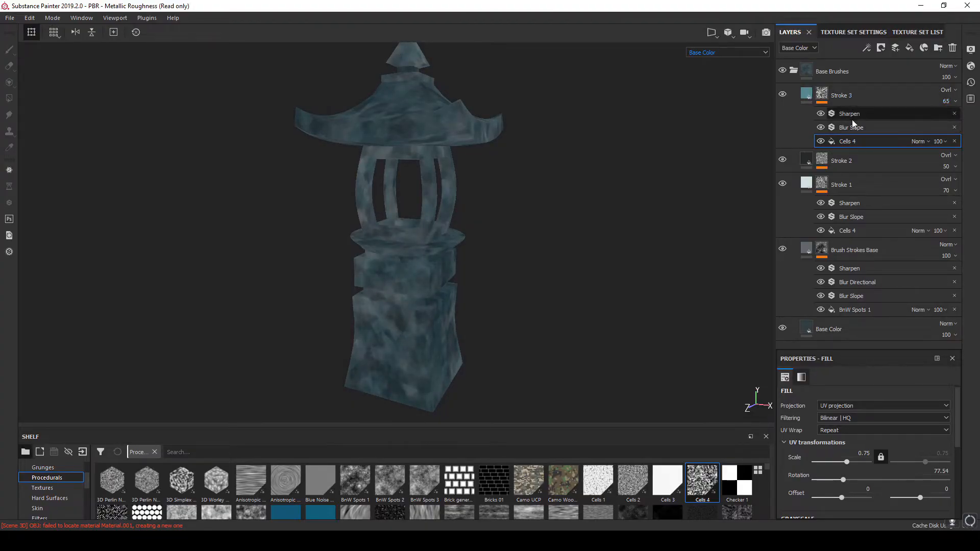
click(808, 95)
scroll(827, 439, down, 3)
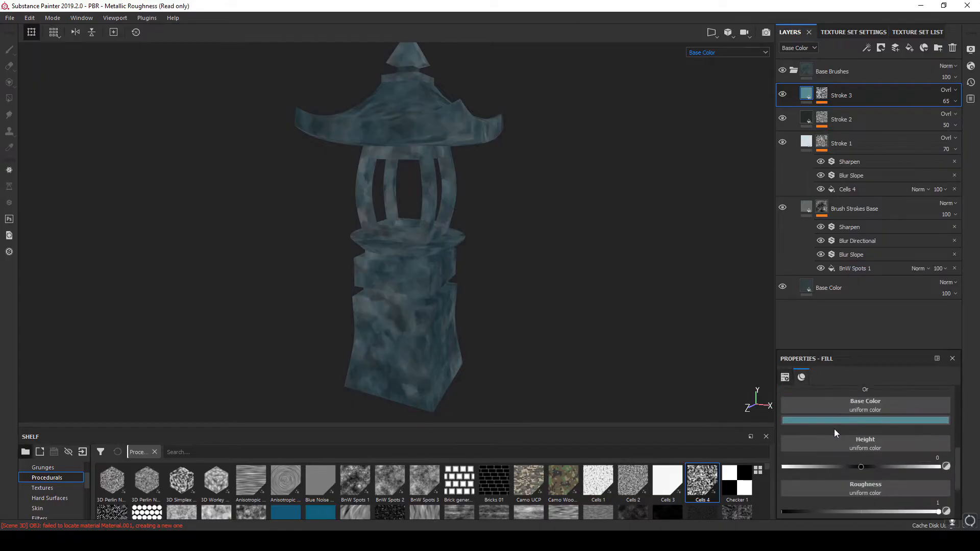
click(853, 420)
mouse_move(863, 477)
mouse_down()
mouse_move(845, 467)
mouse_move(836, 474)
mouse_move(845, 487)
mouse_move(871, 476)
mouse_move(832, 486)
mouse_move(850, 484)
mouse_move(854, 467)
mouse_move(842, 457)
mouse_move(855, 468)
mouse_move(842, 470)
mouse_move(857, 489)
mouse_move(855, 510)
mouse_move(872, 510)
mouse_move(847, 485)
mouse_up()
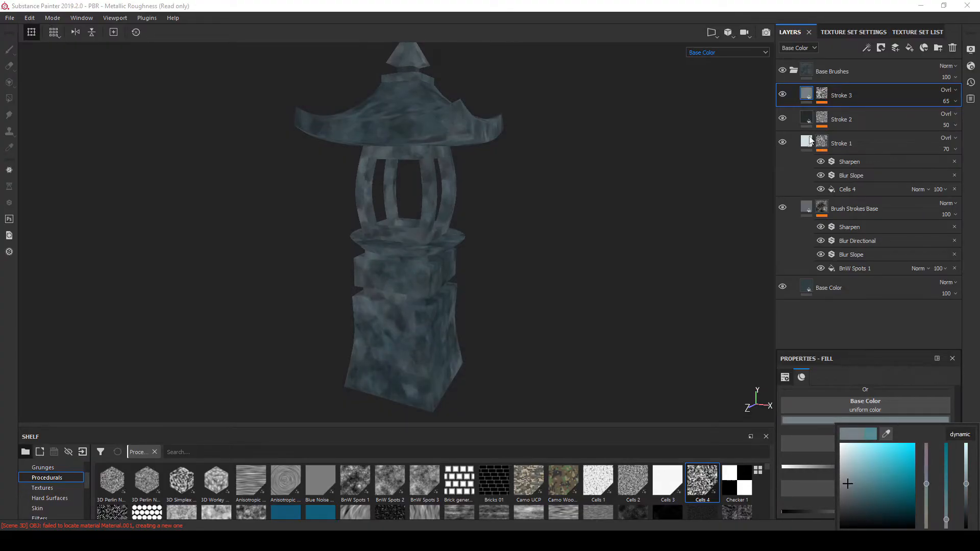
Lower the Stroke 2 layer's opacity to 31 and the Stroke 3 layer's opacity to 60.
click(947, 126)
drag(953, 145, 948, 146)
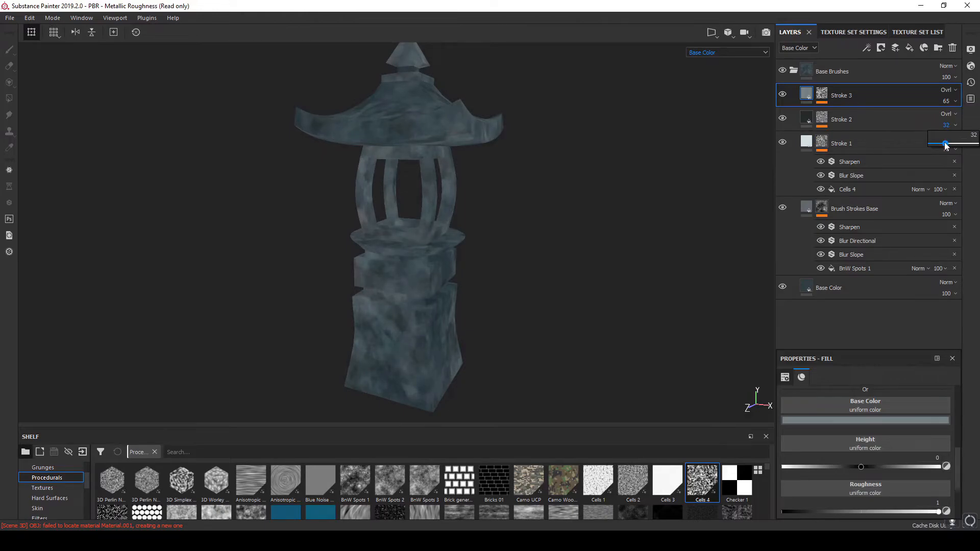
mouse_move(946, 146)
mouse_down()
mouse_move(939, 122)
mouse_move(975, 124)
mouse_up()
click(947, 101)
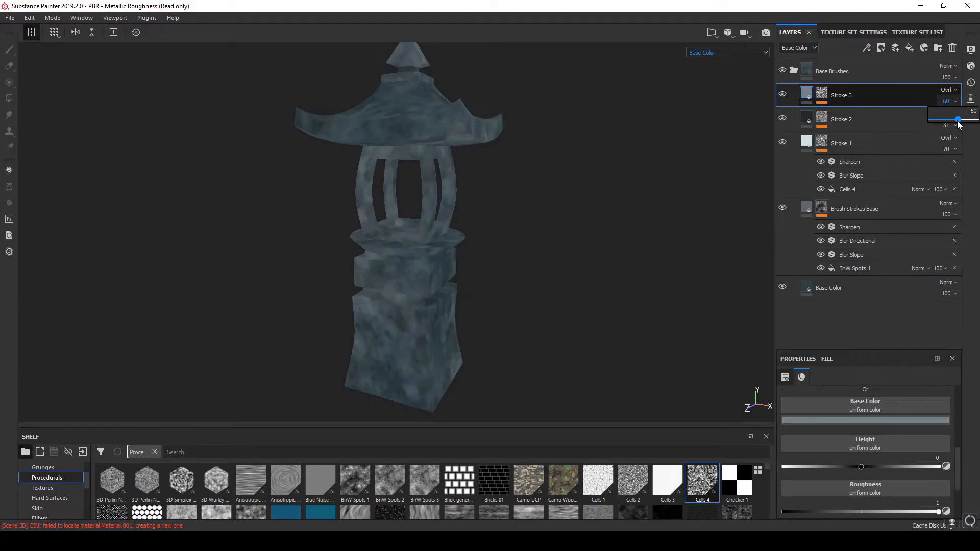
Inspect the blended brush strokes on the lantern's roof, posts and base from close up and from a distance.
alt+right_drag(590, 351, 621, 370)
alt+middle_drag(620, 371, 600, 225)
alt+right_drag(600, 226, 615, 339)
alt+middle_drag(615, 339, 624, 245)
alt+drag(624, 245, 608, 269)
alt+right_drag(608, 269, 541, 208)
alt+middle_drag(568, 182, 568, 298)
alt+right_drag(568, 298, 532, 236)
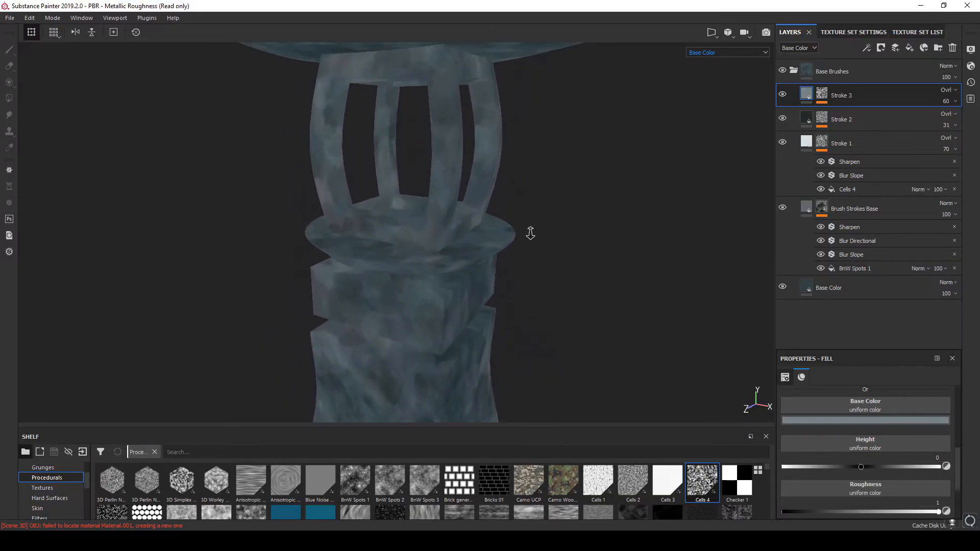
alt+right_drag(571, 289, 250, 205)
alt+middle_drag(433, 239, 431, 271)
alt+right_drag(487, 240, 495, 294)
alt+middle_drag(494, 294, 495, 274)
alt+drag(495, 274, 510, 295)
alt+right_drag(510, 296, 501, 344)
alt+middle_drag(510, 331, 510, 333)
Switch the model display to Material and examine the carved lettering and emblem on the lantern's base.
click(722, 53)
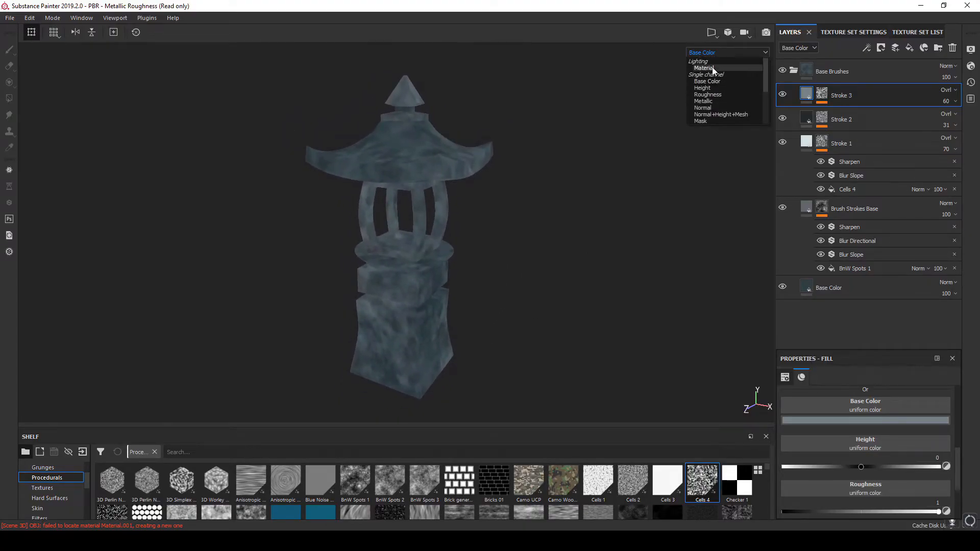
click(704, 62)
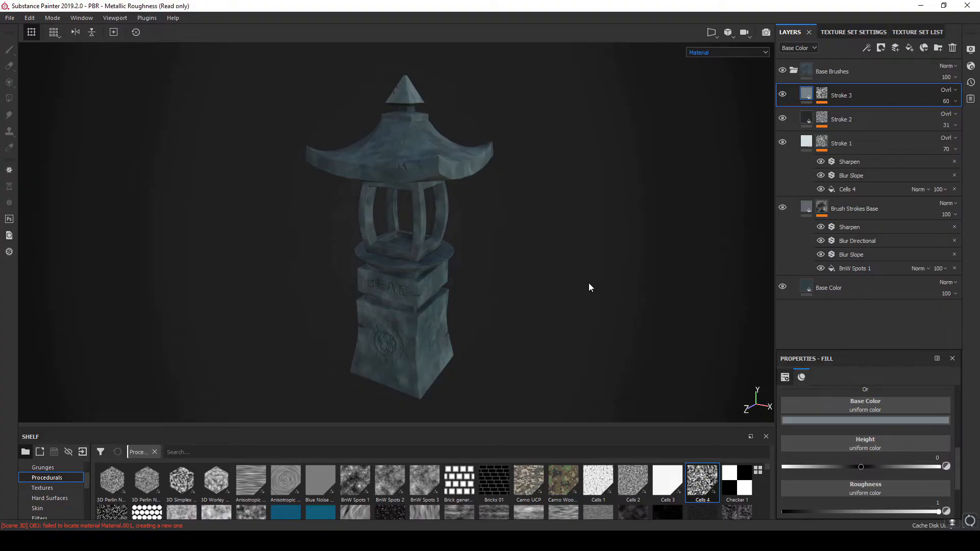
alt+right_drag(541, 284, 519, 357)
alt+drag(535, 304, 571, 306)
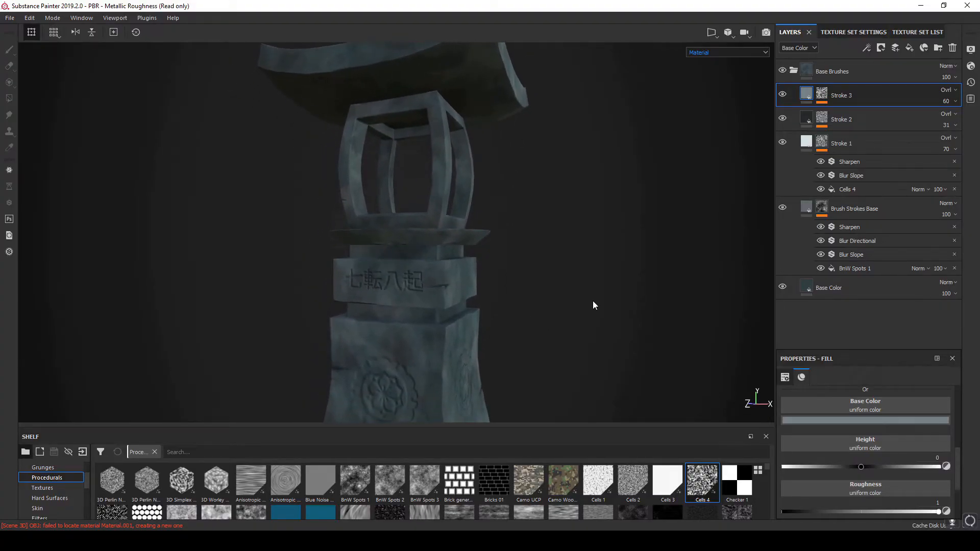
Collapse the Base Brushes folder and add a new fill layer above it, outside the folder.
click(794, 70)
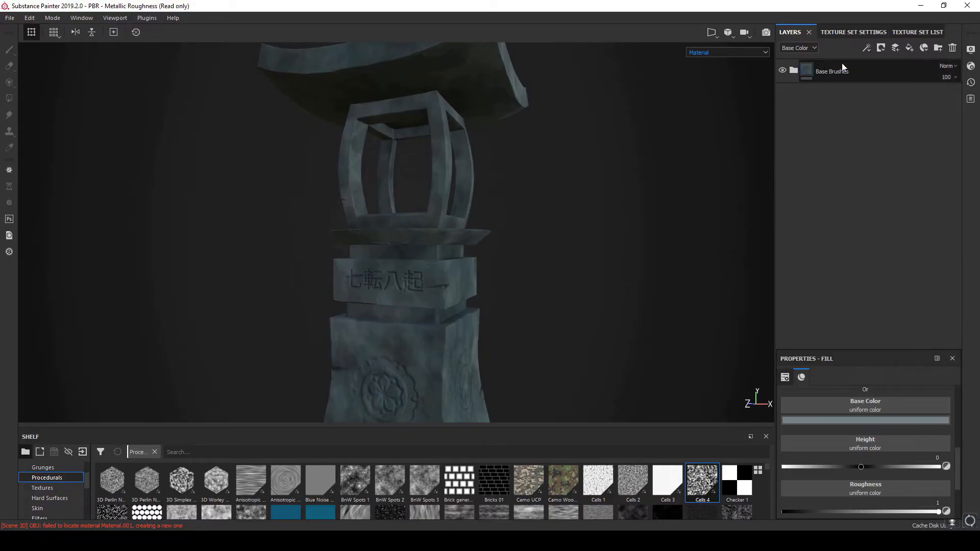
click(910, 47)
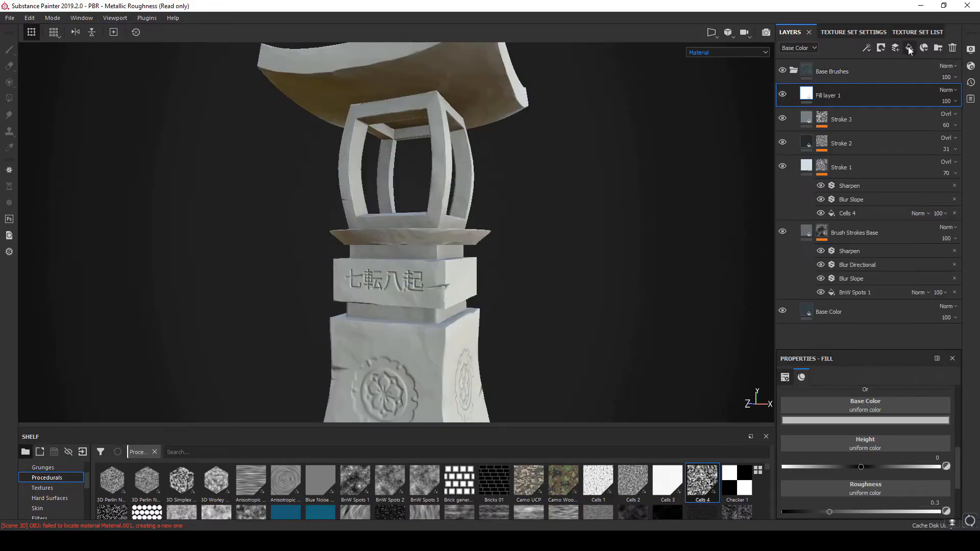
mouse_move(835, 90)
mouse_down()
mouse_move(835, 60)
mouse_move(820, 65)
mouse_up()
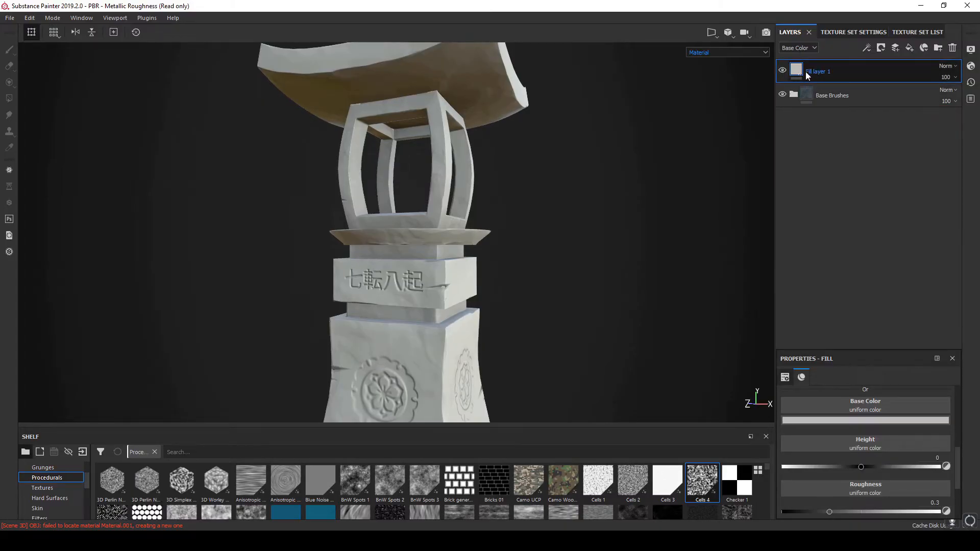
Set the new fill layer's roughness to 1 and its base color to black.
drag(830, 512, 939, 512)
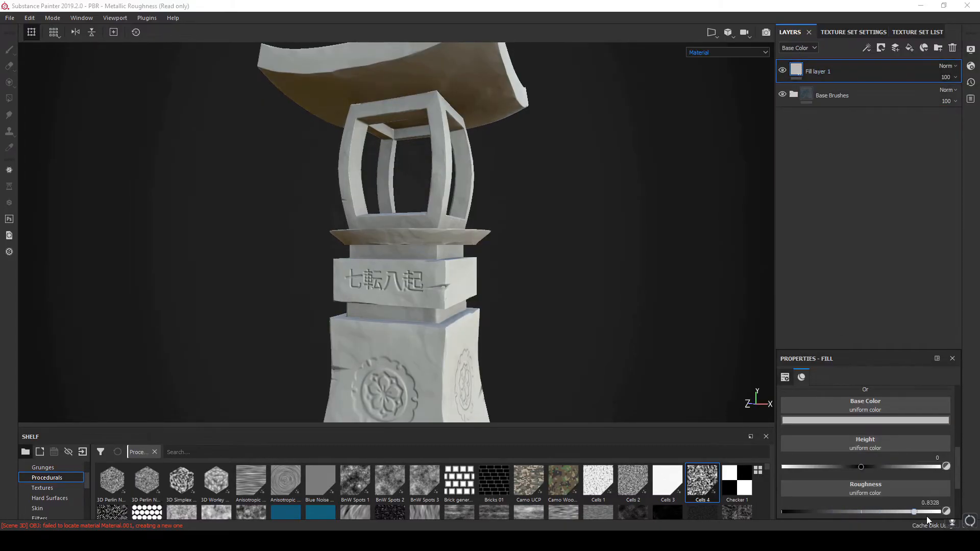
click(866, 420)
drag(845, 477, 841, 519)
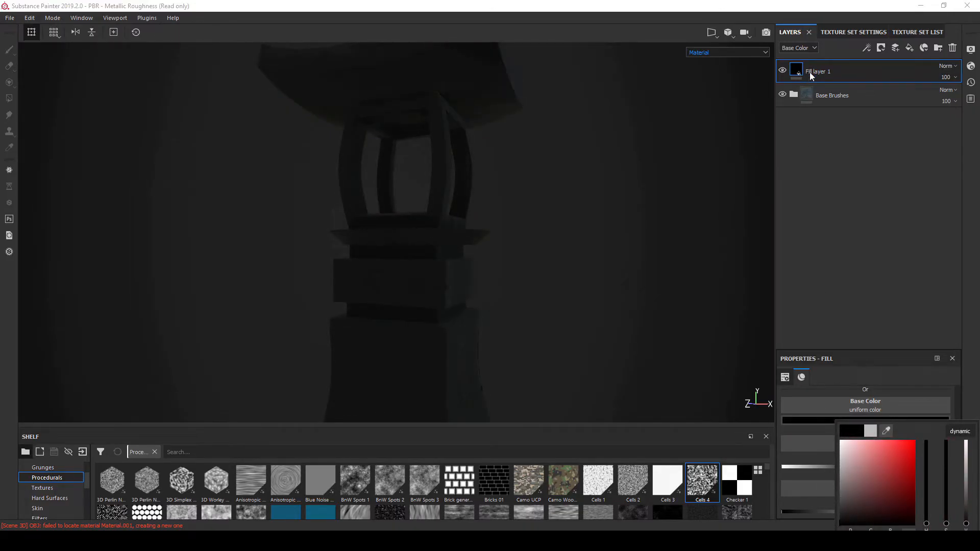
Rename the black fill layer AO and set its blending mode to Multiply.
click(834, 73)
text(AO)
key(Return)
click(948, 66)
click(927, 114)
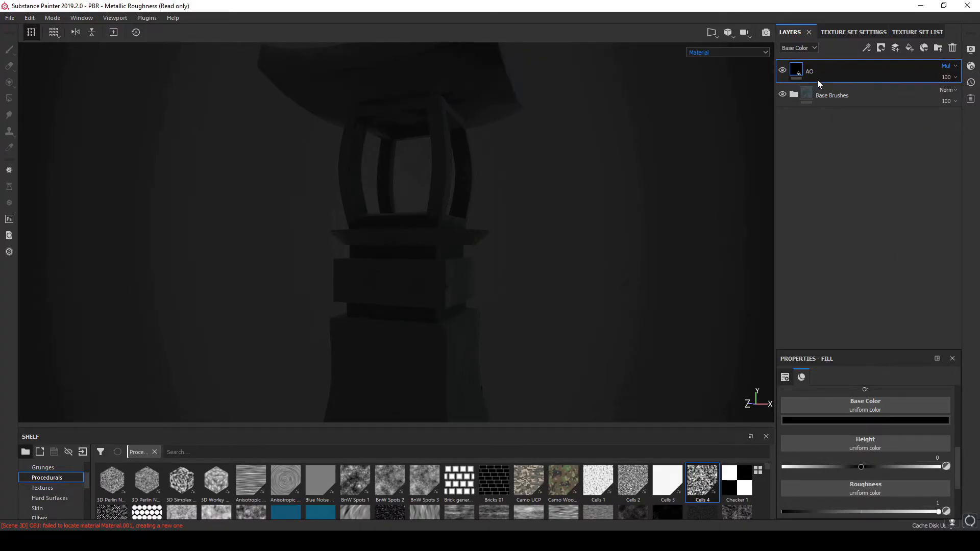
Add a black mask with an Ambient Occlusion generator to the AO layer and turn on Global Invert.
right_click(799, 74)
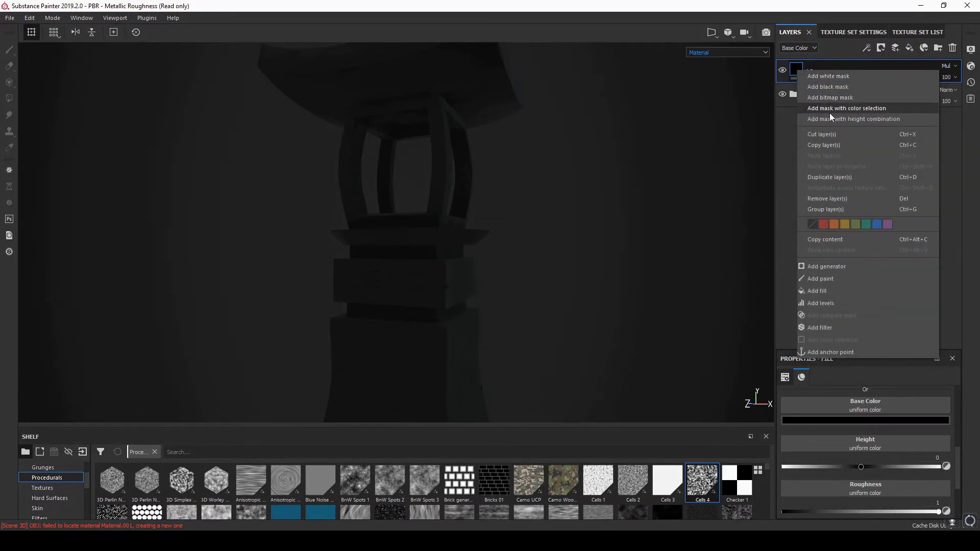
click(830, 87)
right_click(812, 69)
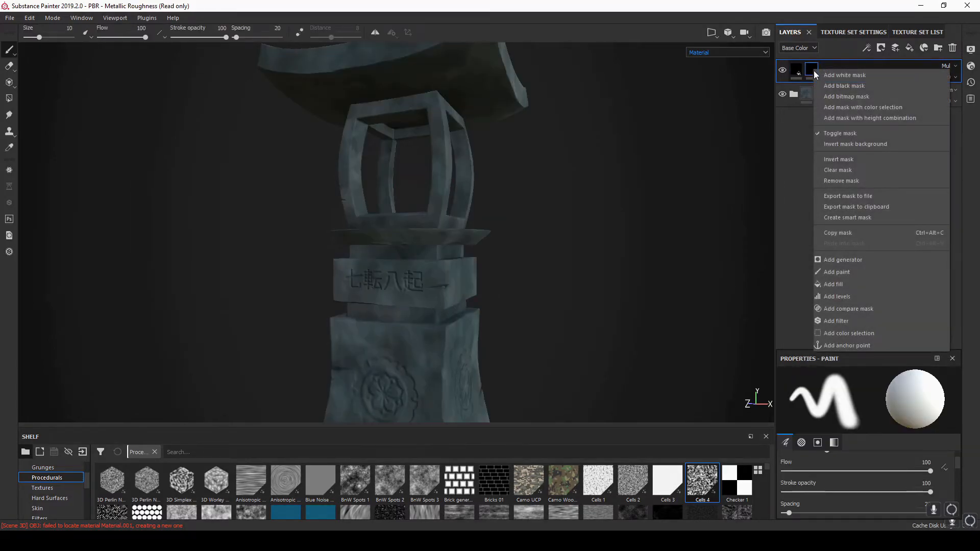
click(846, 260)
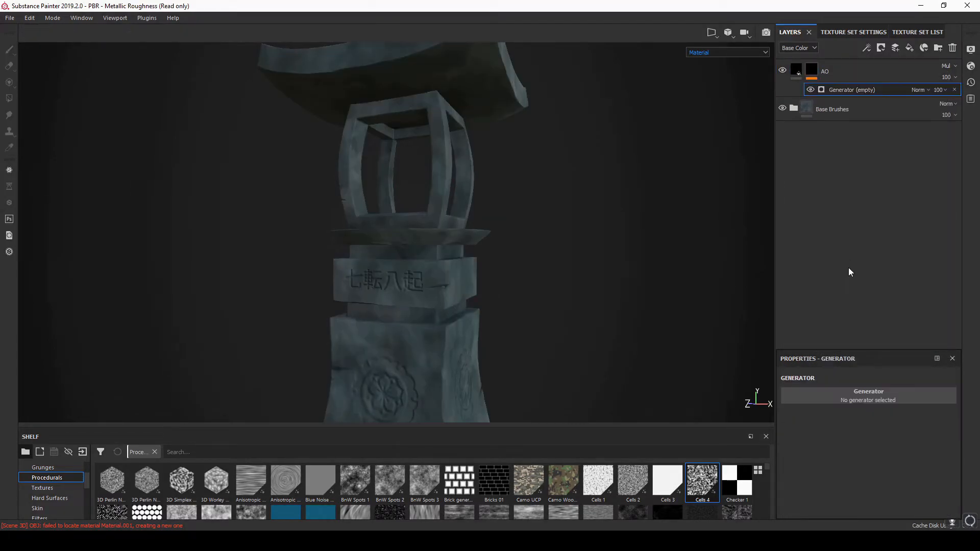
click(862, 395)
click(902, 430)
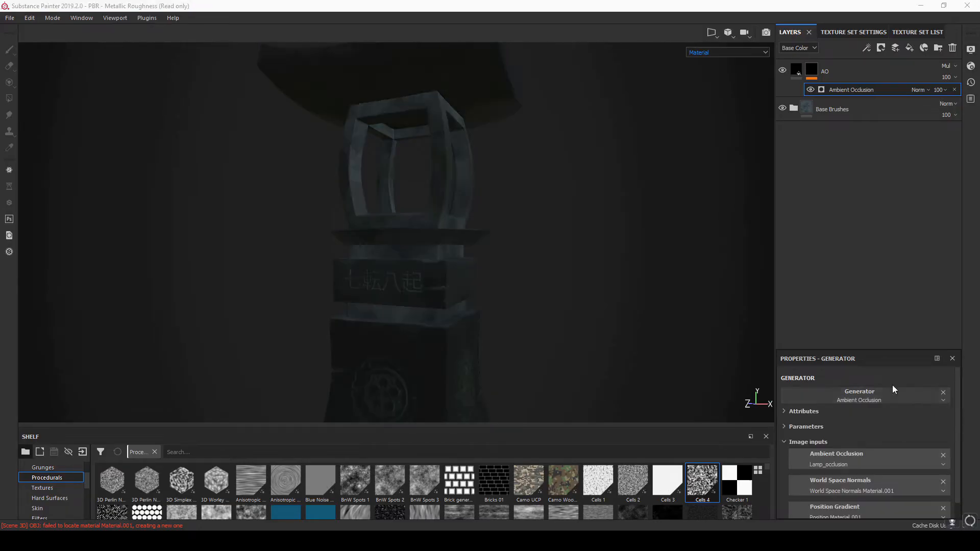
click(816, 427)
click(868, 438)
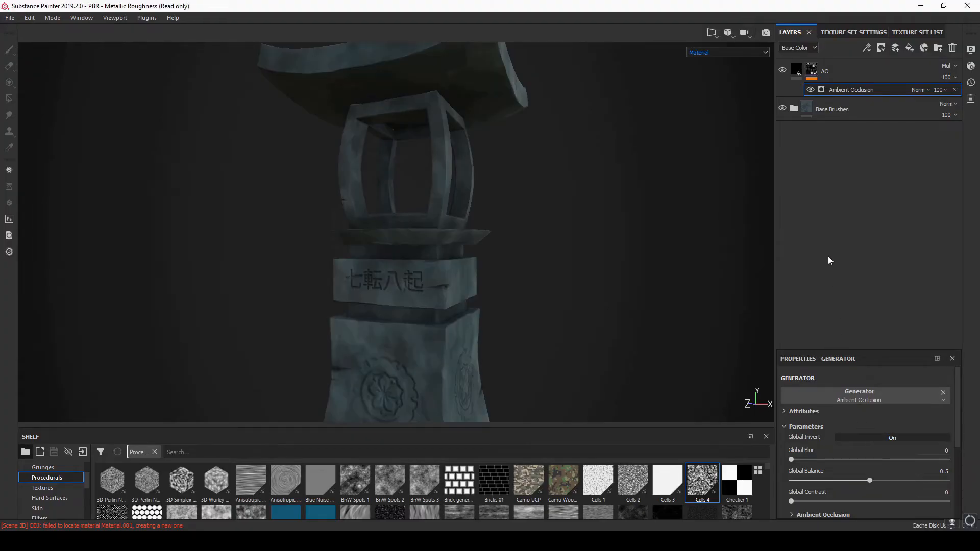
Display the AO layer's mask on the model and examine it across the whole lantern.
click(814, 71)
right_click(815, 74)
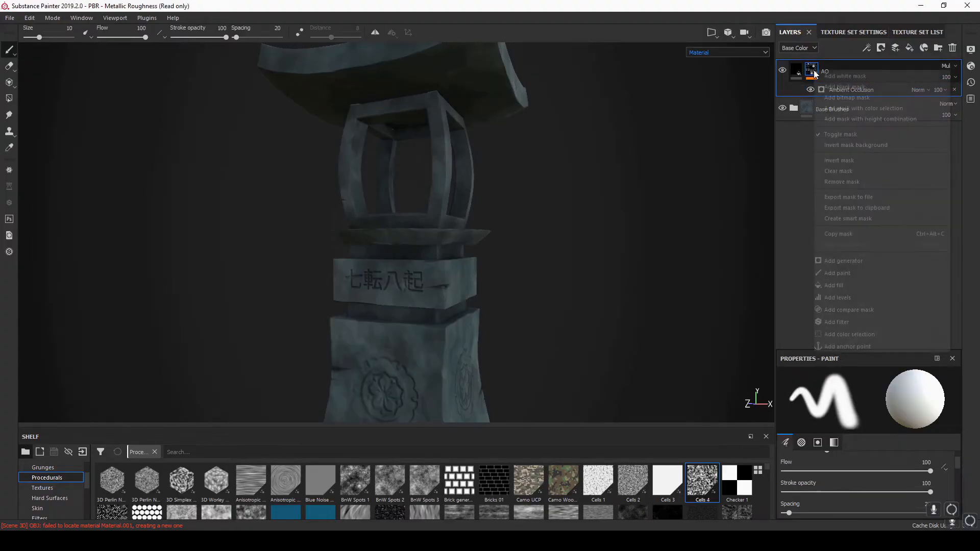
click(731, 51)
click(718, 121)
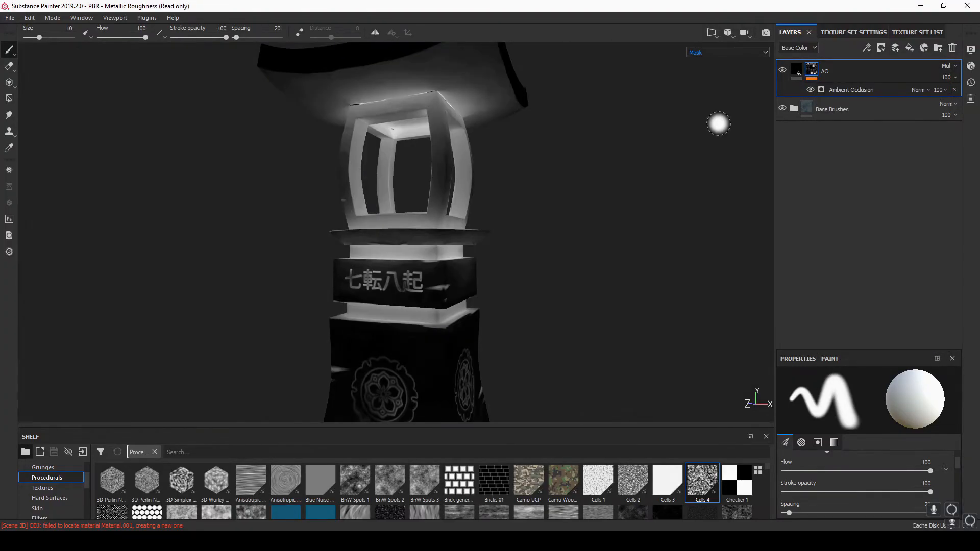
alt+drag(618, 278, 547, 296)
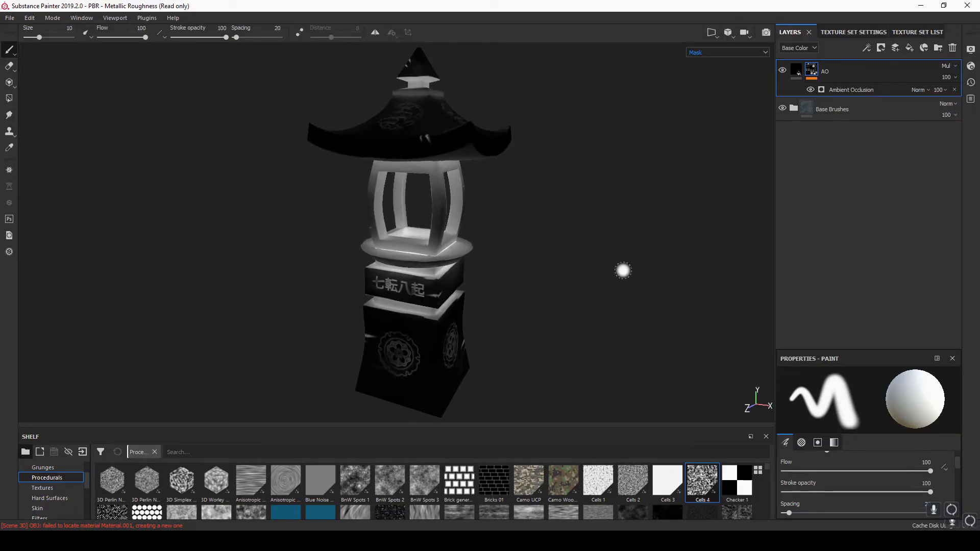
Set the Ambient Occlusion generator's Global Balance to 0.54, keeping Global Contrast at 0.
click(846, 86)
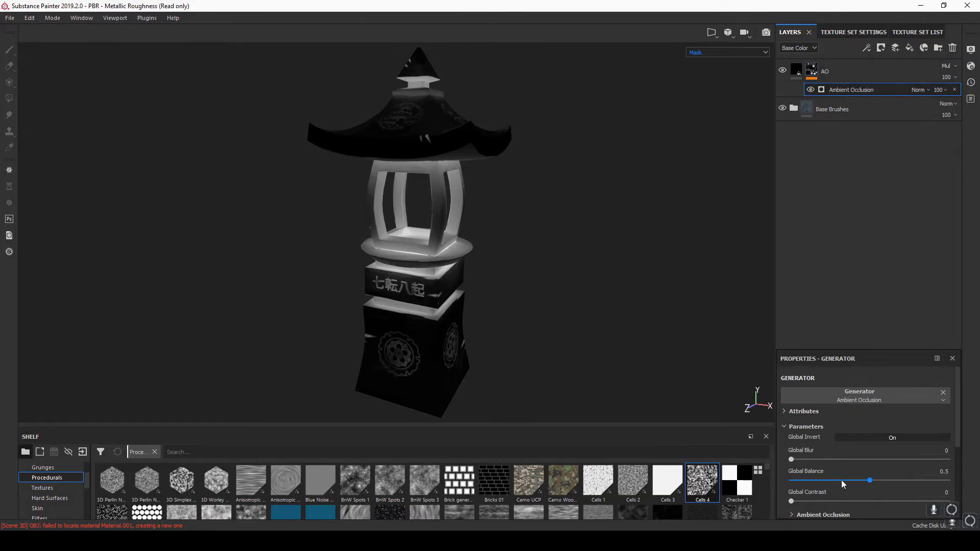
mouse_move(871, 485)
mouse_down()
mouse_move(888, 485)
mouse_move(875, 485)
mouse_up()
drag(809, 501, 820, 502)
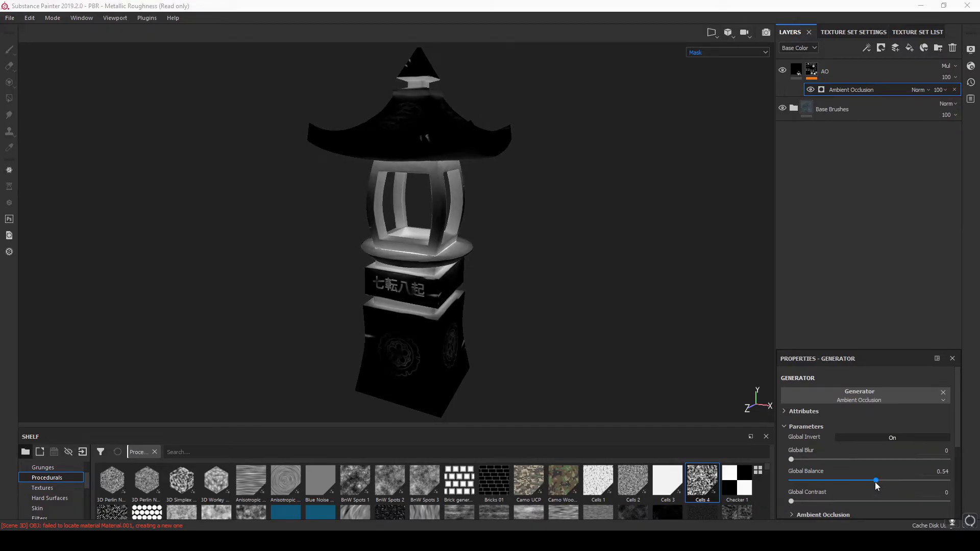
Add a Levels effect to the AO mask and lower its white input point to 0.922.
right_click(824, 77)
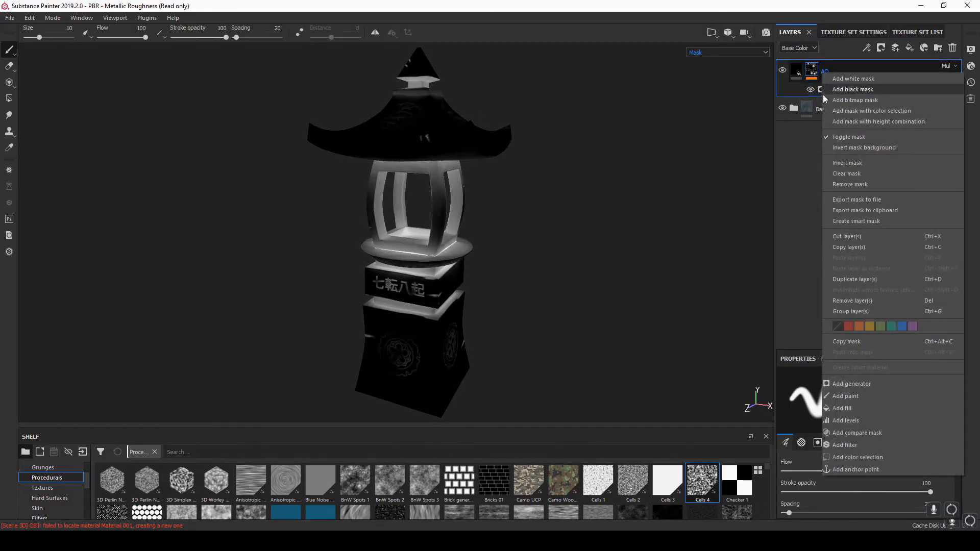
click(850, 424)
mouse_move(789, 401)
mouse_down()
mouse_move(819, 403)
mouse_move(789, 402)
mouse_up()
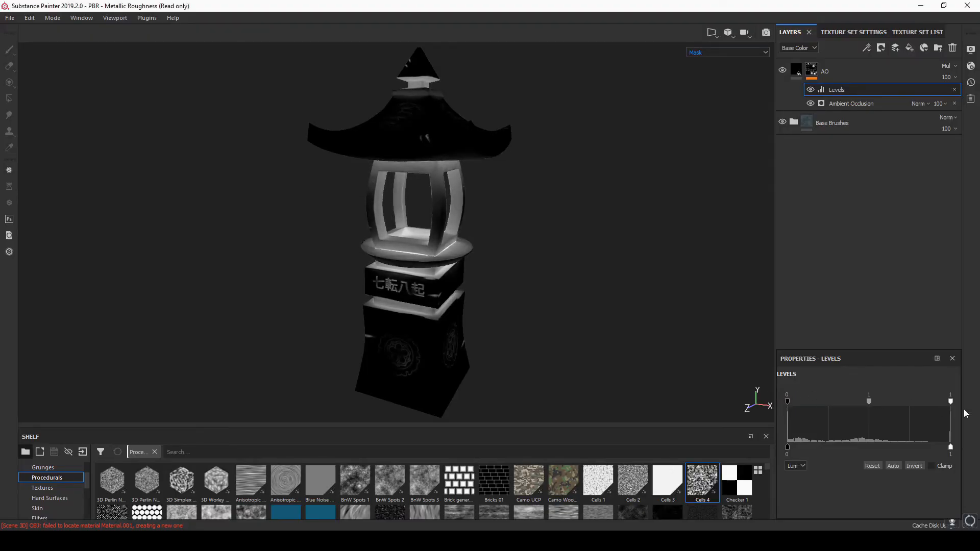
mouse_move(950, 404)
mouse_down()
mouse_move(866, 406)
mouse_move(938, 404)
mouse_up()
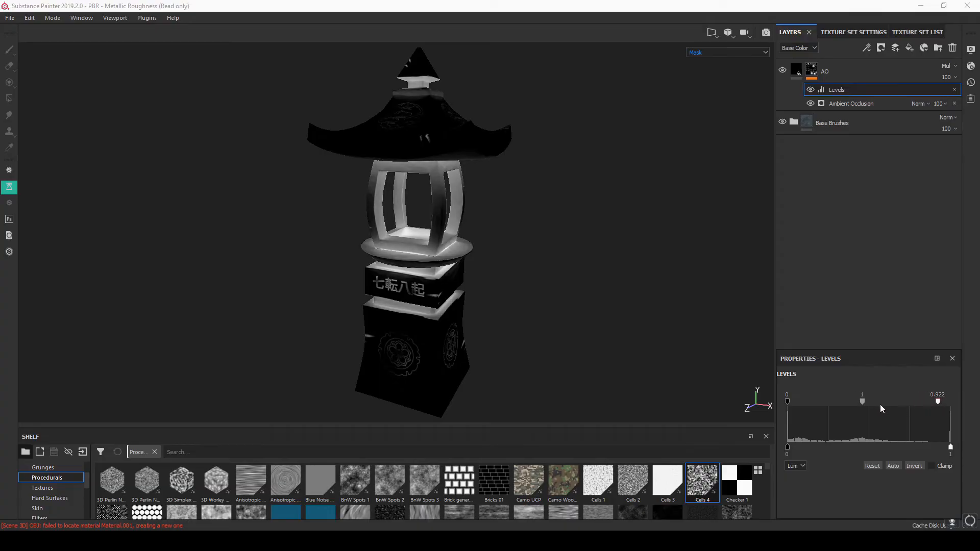
Try a midtone value of 0.965 in the AO mask's Levels effect, keeping the full output range of 0 to 1.
mouse_move(863, 402)
mouse_down()
mouse_move(839, 402)
mouse_move(860, 397)
mouse_up()
mouse_move(951, 449)
mouse_down()
mouse_move(899, 453)
mouse_move(956, 451)
mouse_up()
drag(788, 448, 763, 448)
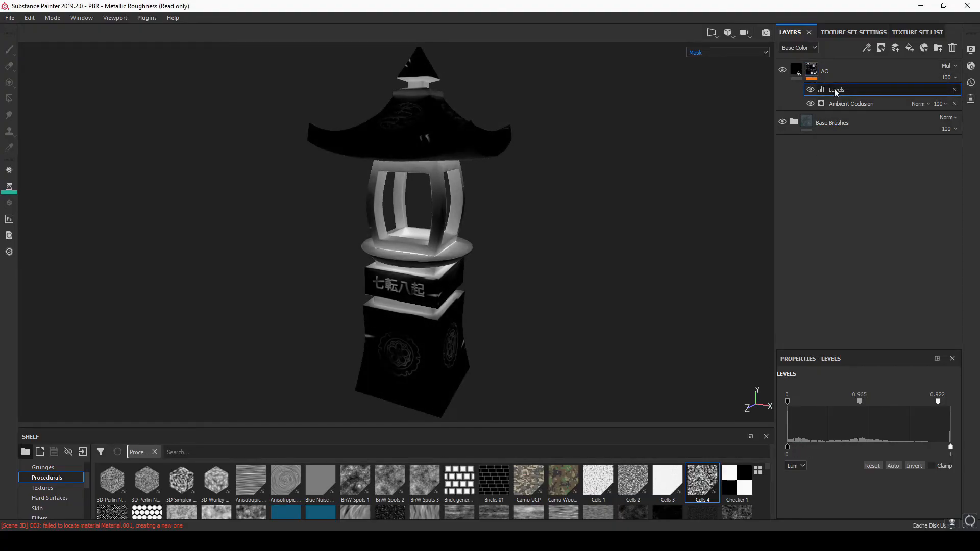
Remove the Levels effect from the AO mask and add a Blur Slope filter above the Ambient Occlusion generator.
click(878, 72)
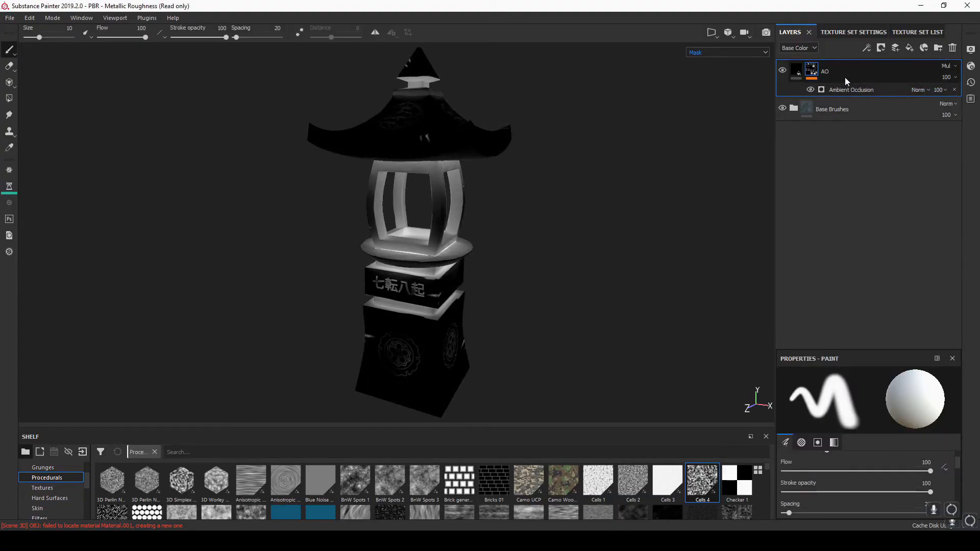
right_click(825, 75)
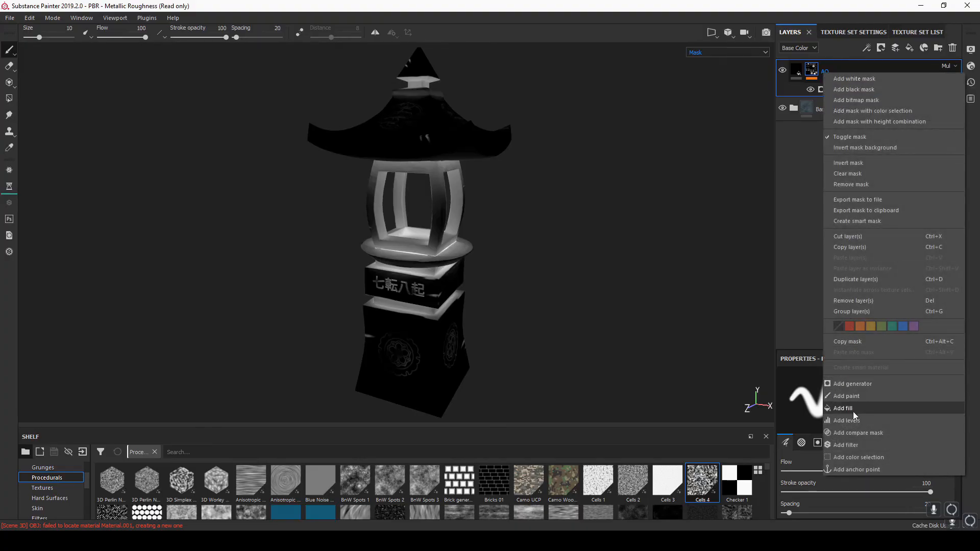
click(857, 445)
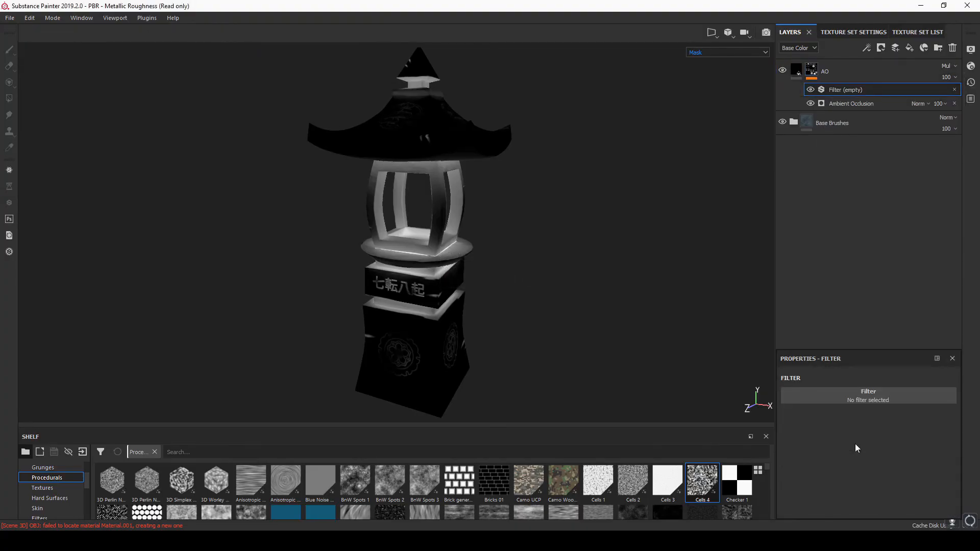
click(863, 392)
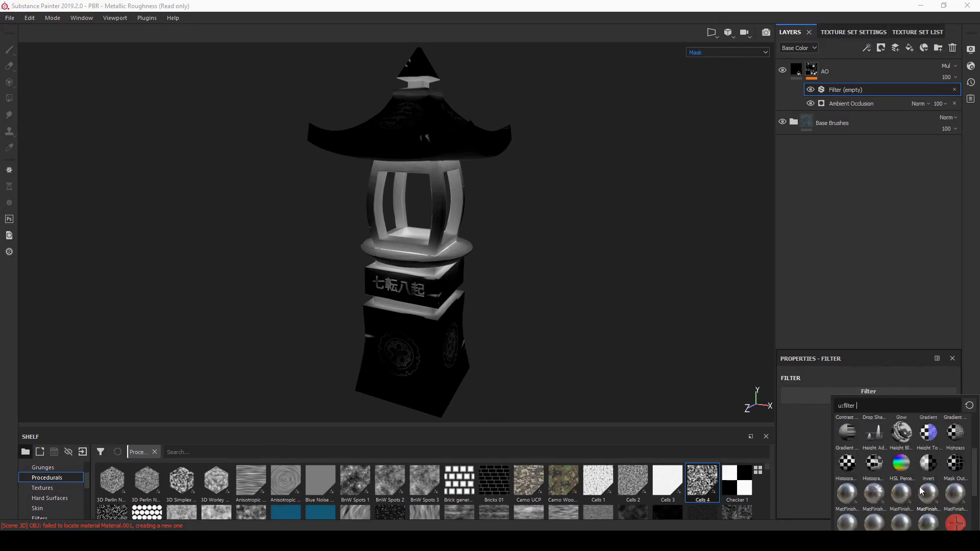
click(847, 457)
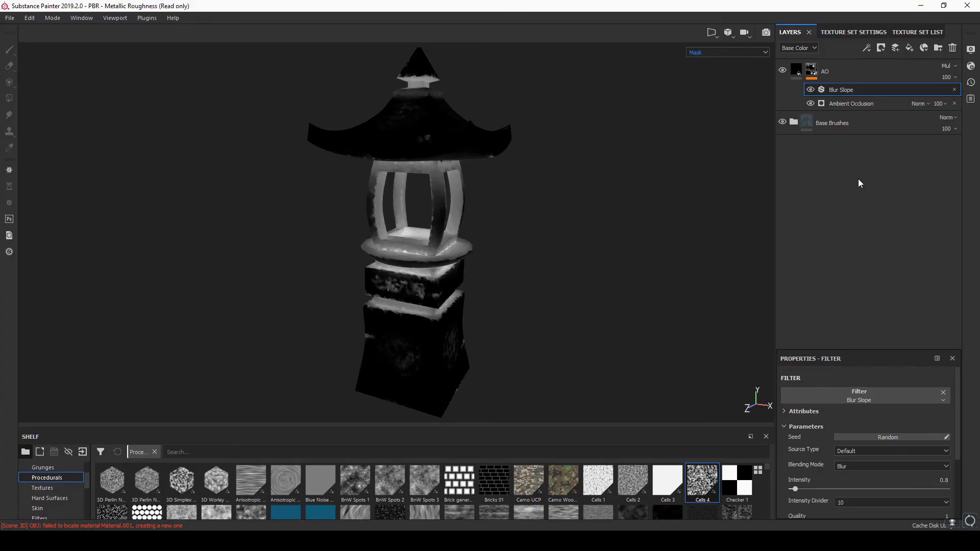
Return the viewport to Material display and compare the lantern with the AO layer hidden and shown.
click(735, 53)
click(725, 69)
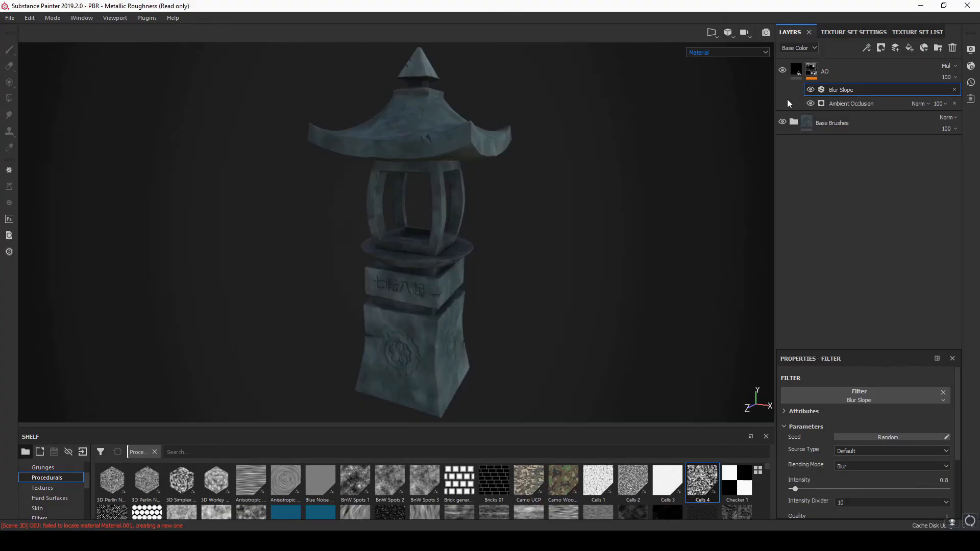
click(783, 71)
click(782, 71)
click(782, 70)
click(782, 71)
click(782, 70)
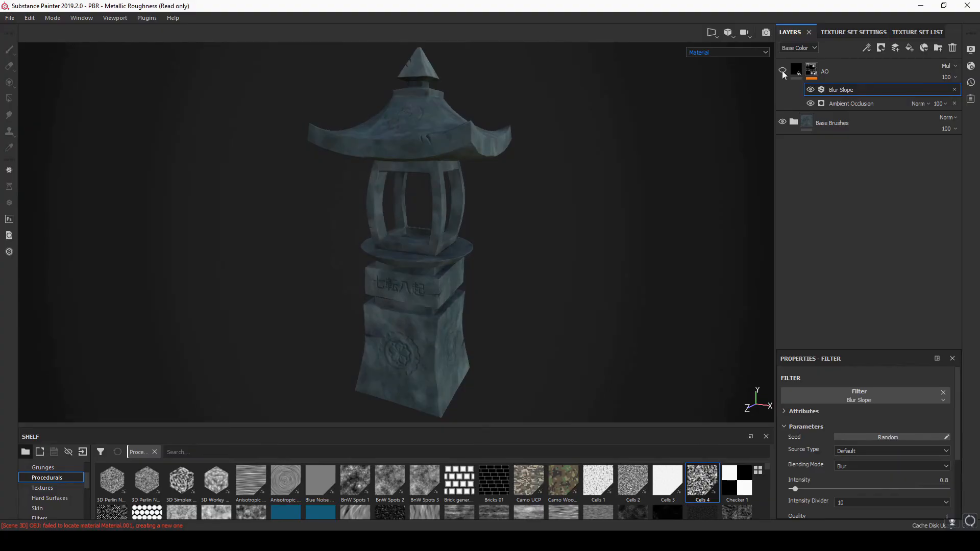
click(782, 70)
click(783, 71)
click(783, 70)
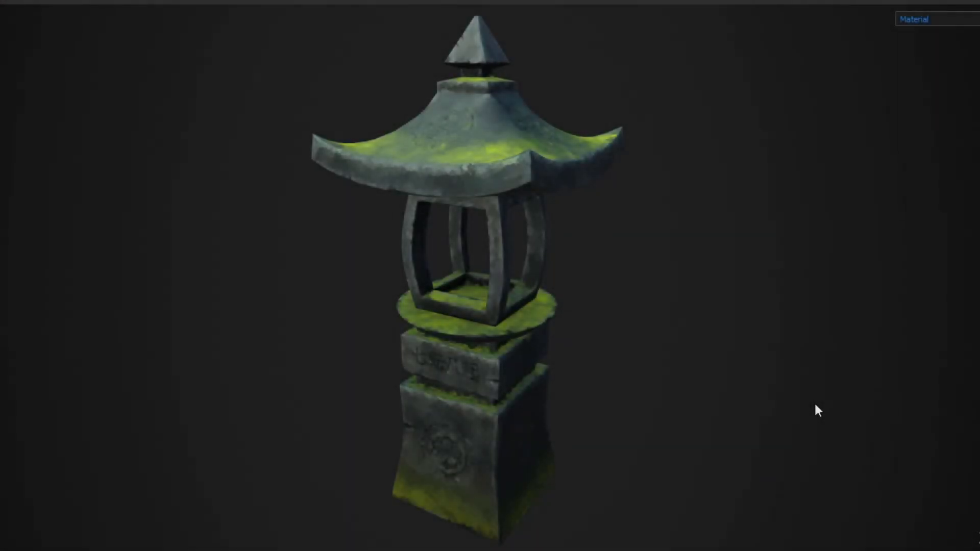
Examine the finished moss-covered lantern from several angles, checking the roof, the posts and the base.
alt+drag(672, 412, 914, 397)
alt+middle_drag(704, 429, 715, 316)
scroll(732, 399, up, 4)
scroll(725, 431, down, 3)
alt+drag(764, 389, 571, 302)
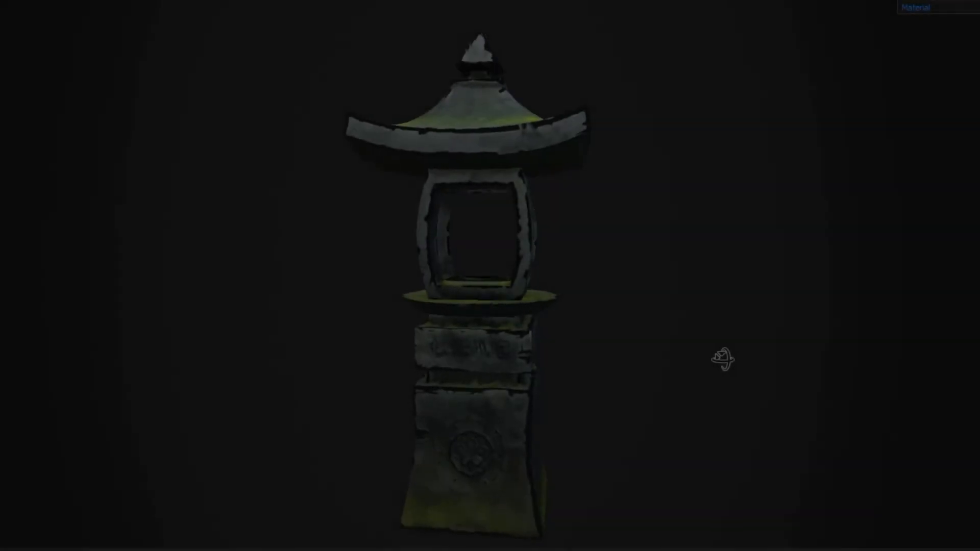
alt+drag(635, 393, 677, 369)
alt+drag(645, 407, 899, 332)
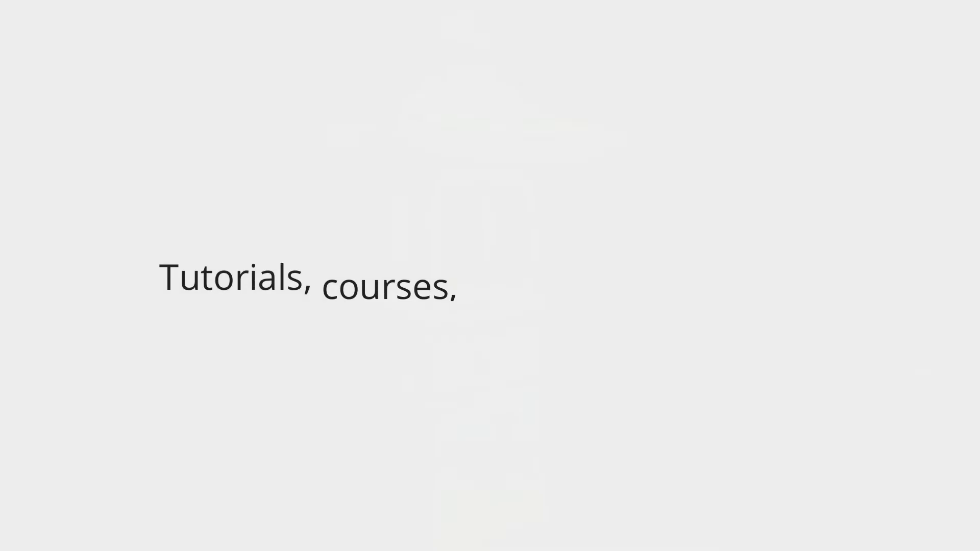